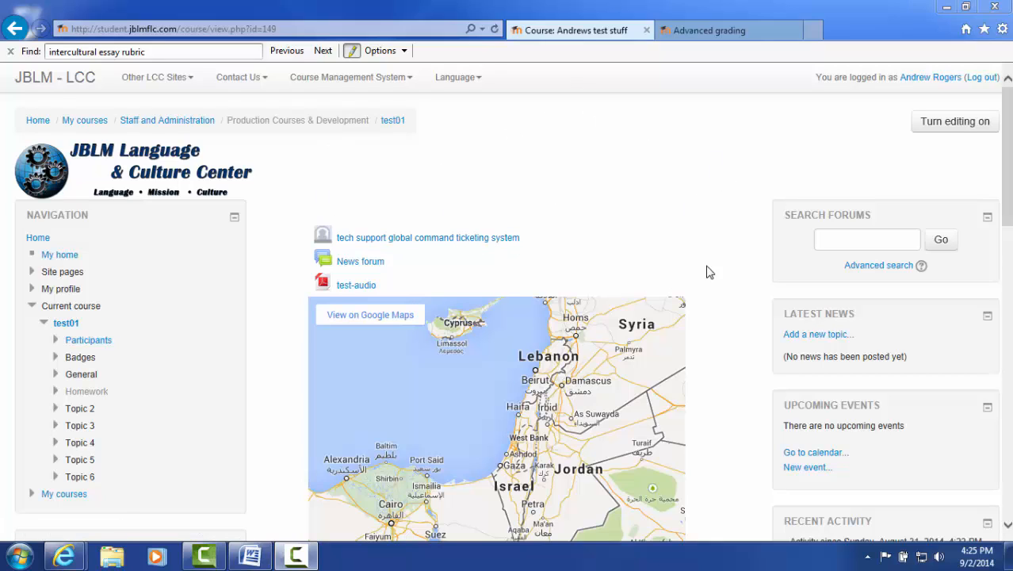
Turn editing on and add a new Assignment activity to the Homework section of the course
{"action": "left_click", "coordinate": [965, 130]}
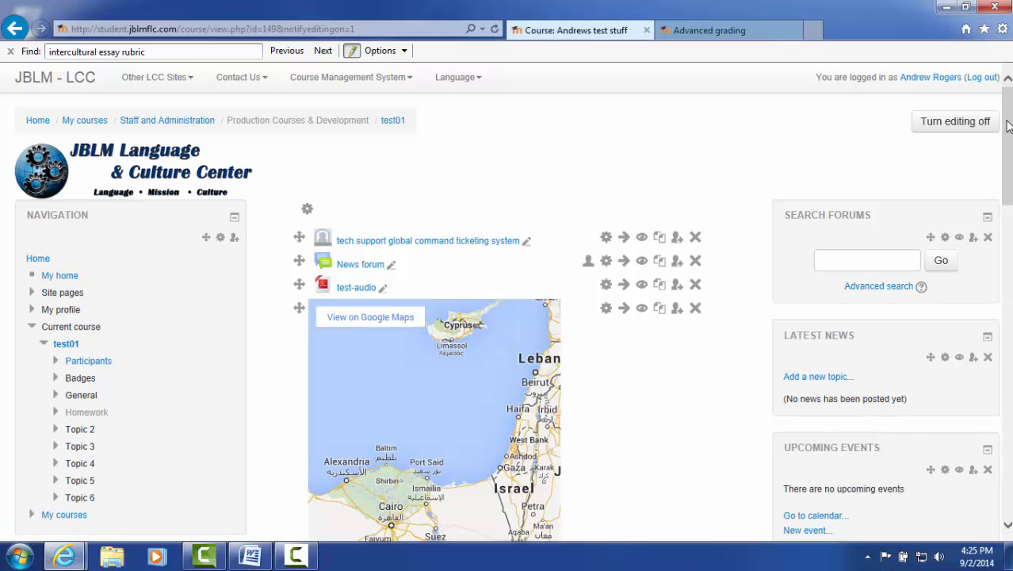
{"action": "left_click_drag", "start_coordinate": [1009, 127], "coordinate": [1008, 237]}
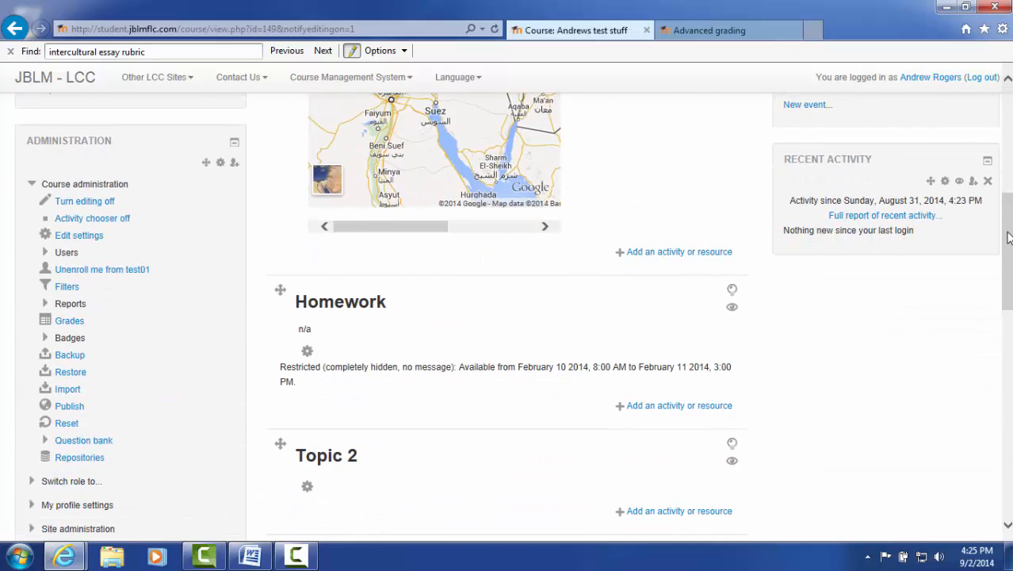
{"action": "left_click", "coordinate": [681, 407]}
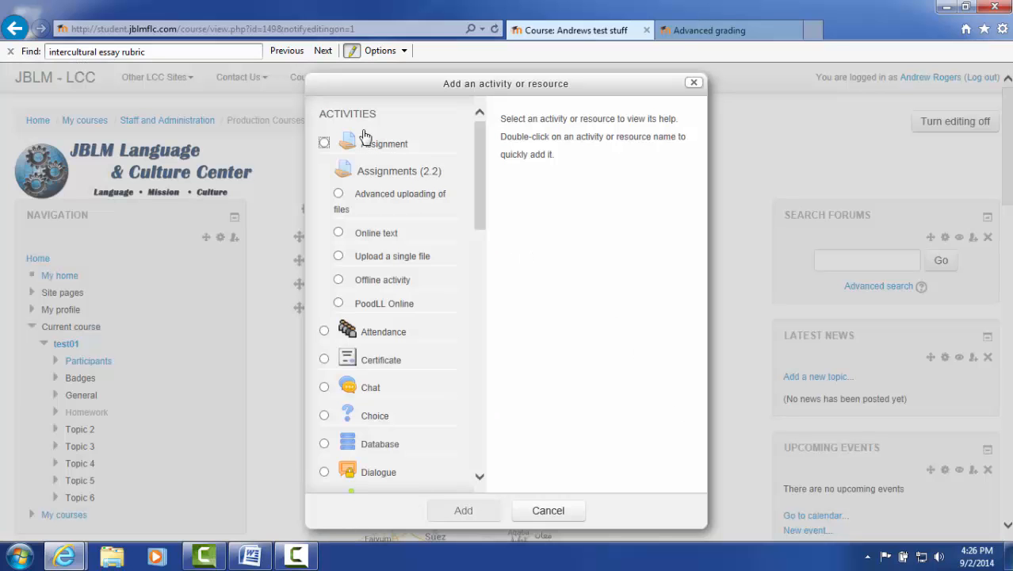
{"action": "left_click", "coordinate": [324, 144]}
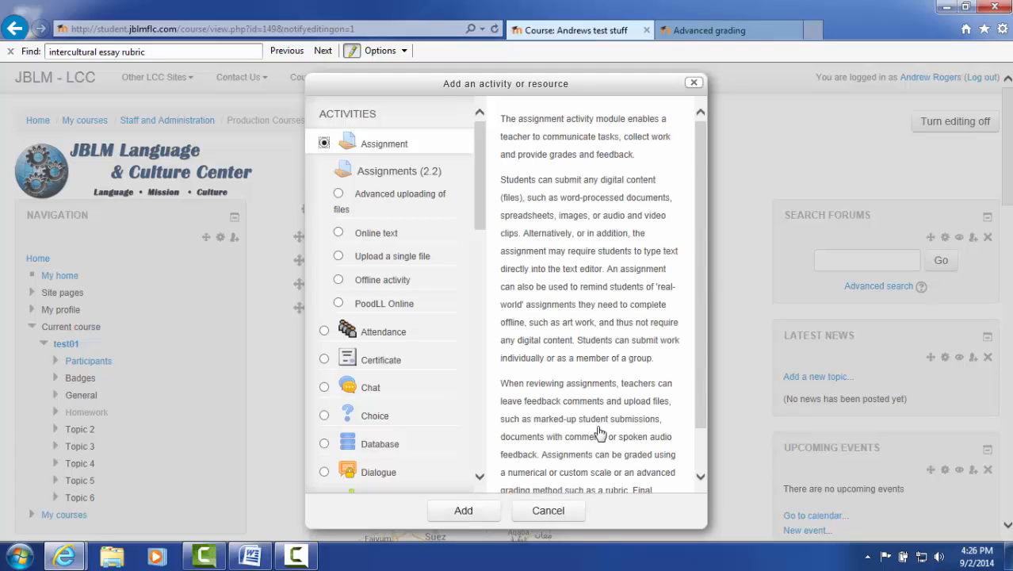
{"action": "left_click", "coordinate": [471, 512]}
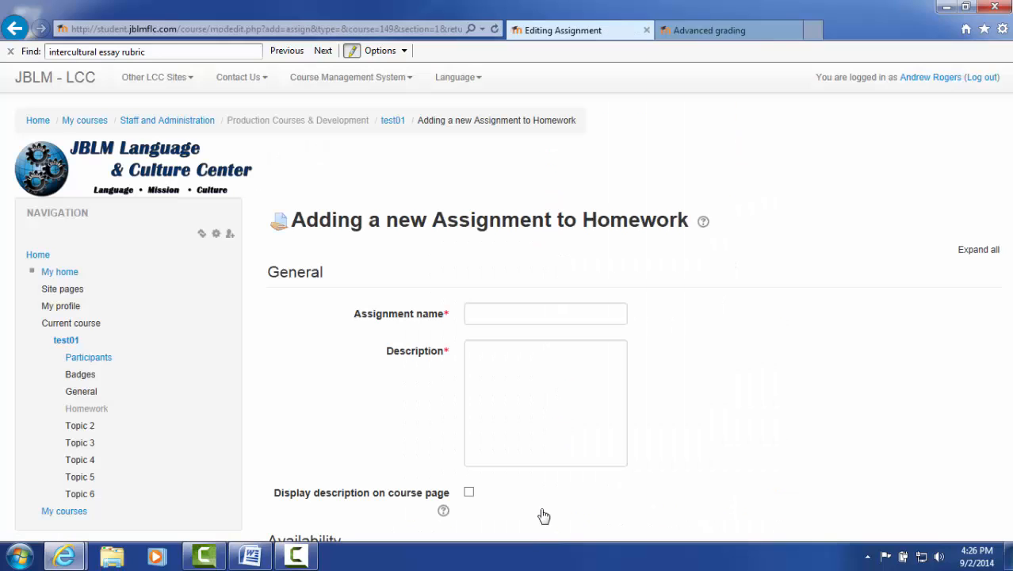
Name the assignment "testing for assignment module"
{"action": "left_click", "coordinate": [604, 315]}
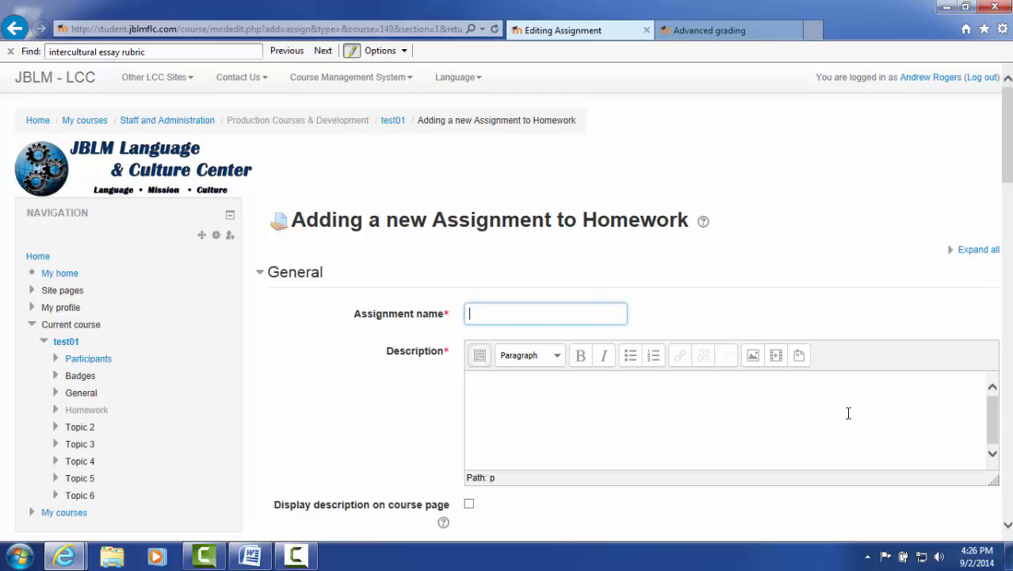
{"action": "type", "text": "testing for assignment module"}
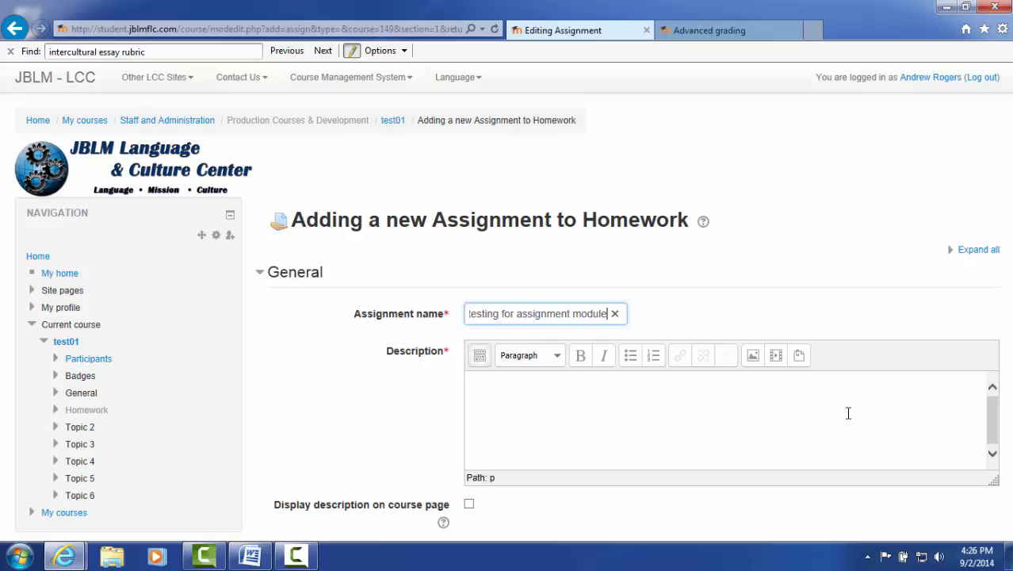
Paste the essay instructions copied from the Word document into the assignment's Description, allowing clipboard access
{"action": "left_click", "coordinate": [848, 413]}
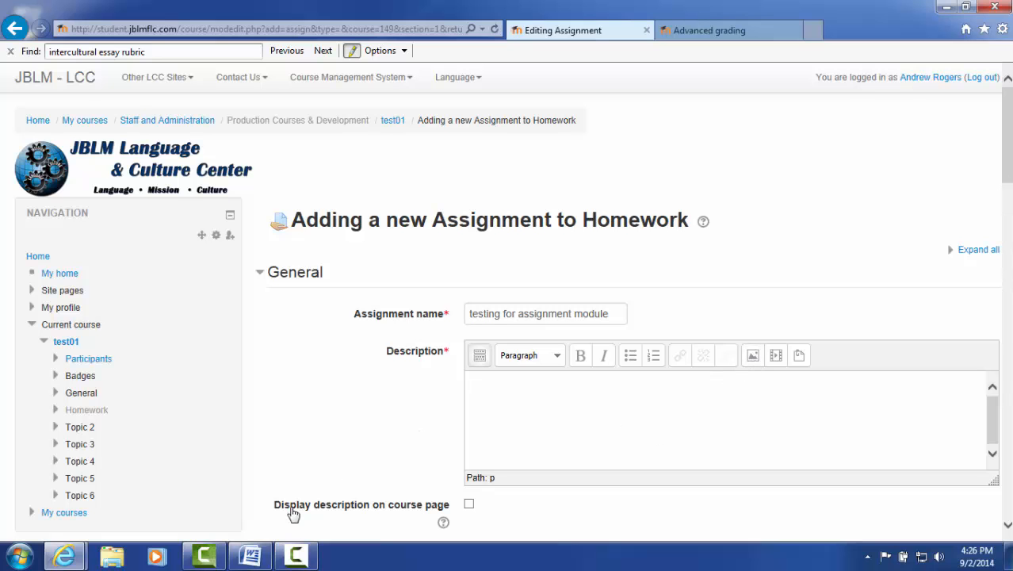
{"action": "left_click", "coordinate": [250, 557]}
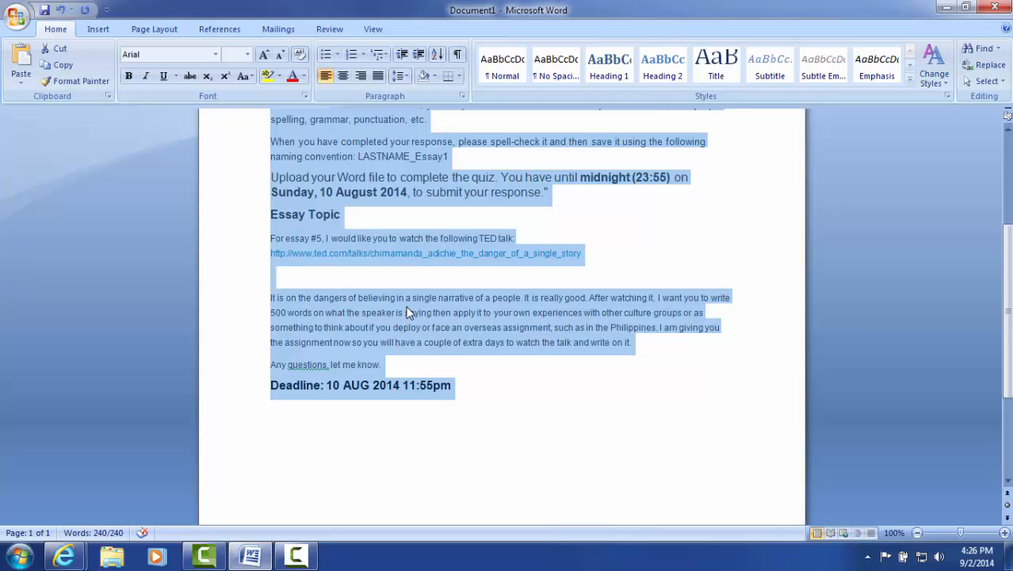
{"action": "left_click", "coordinate": [944, 7]}
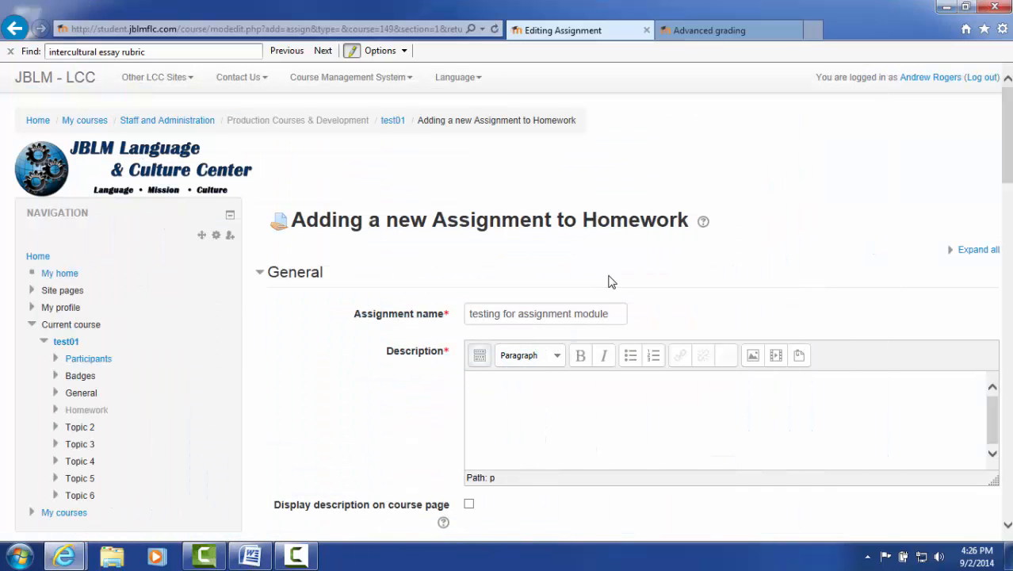
{"action": "right_click", "coordinate": [536, 404]}
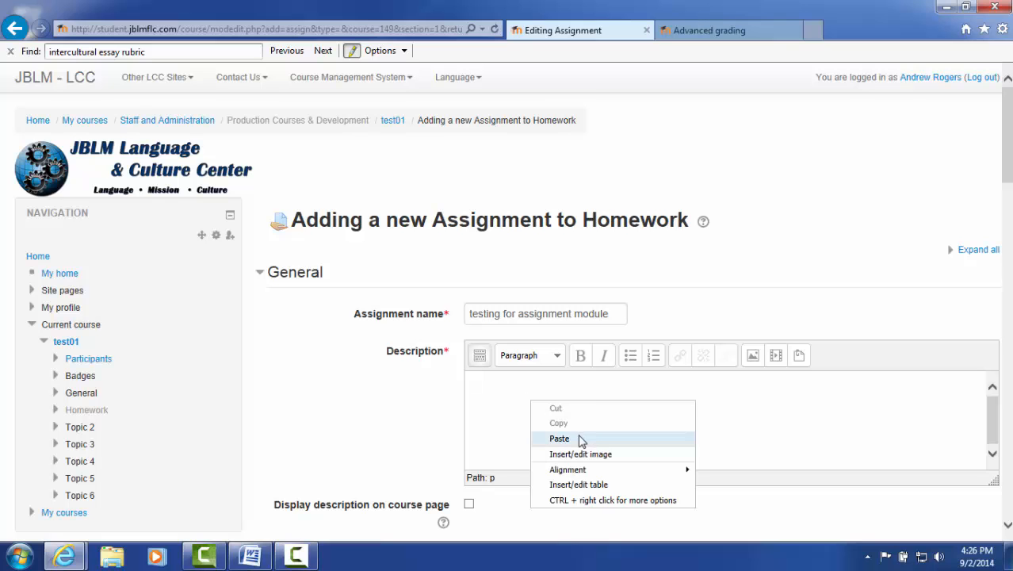
{"action": "left_click", "coordinate": [581, 437]}
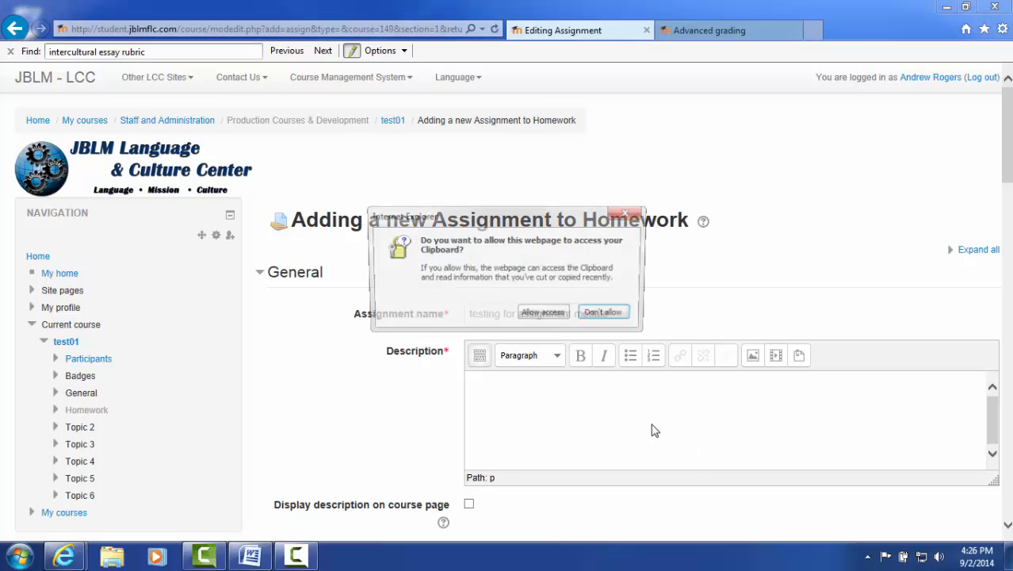
{"action": "left_click", "coordinate": [556, 320]}
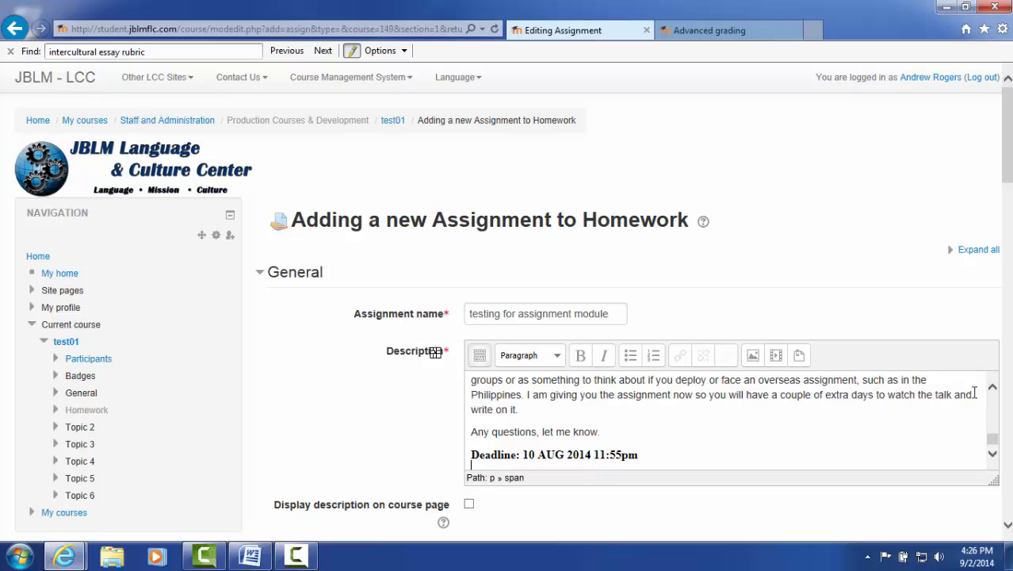
{"action": "left_click_drag", "start_coordinate": [992, 443], "coordinate": [992, 403]}
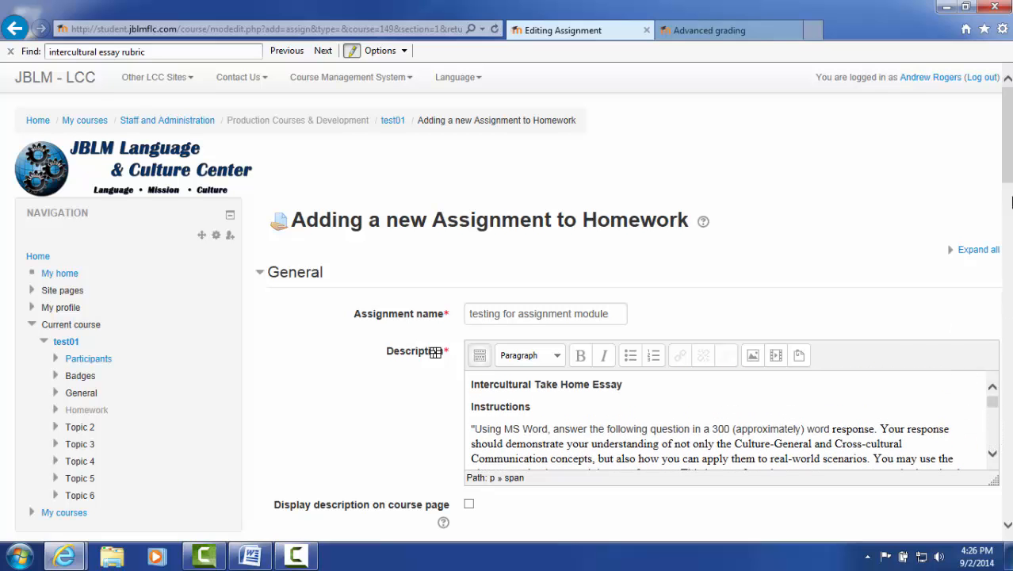
Expand all sections of the assignment settings form and look over its options
{"action": "scroll", "coordinate": [1007, 202], "scroll_direction": "down", "scroll_amount": 5}
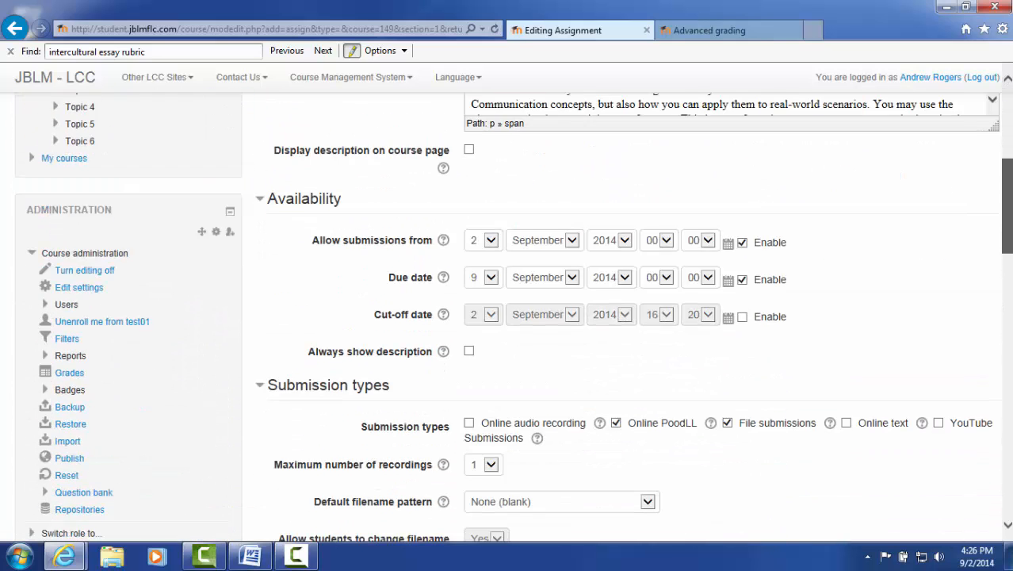
{"action": "scroll", "coordinate": [755, 342], "scroll_direction": "down", "scroll_amount": 12}
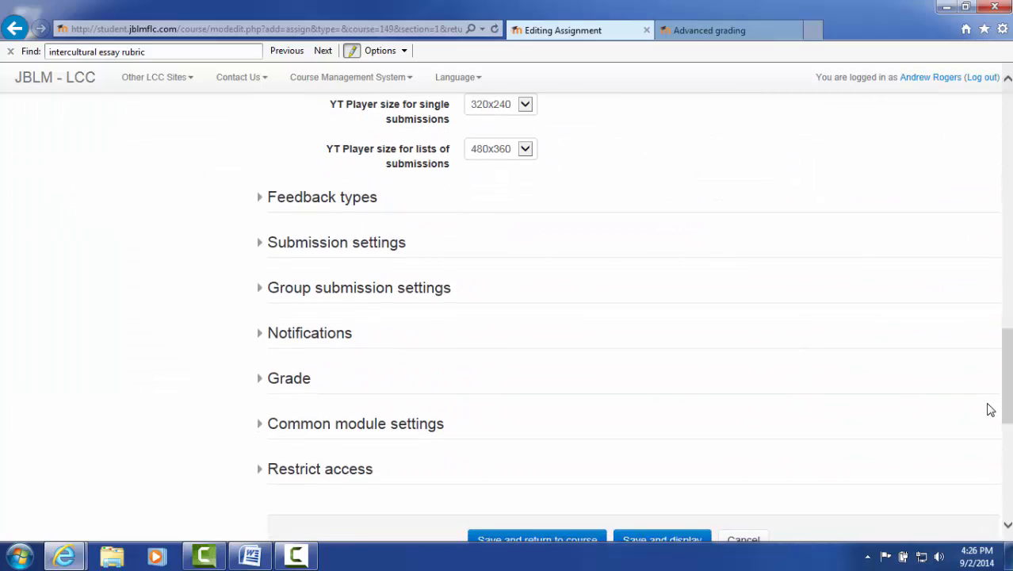
{"action": "left_click_drag", "start_coordinate": [1009, 406], "coordinate": [1007, 167]}
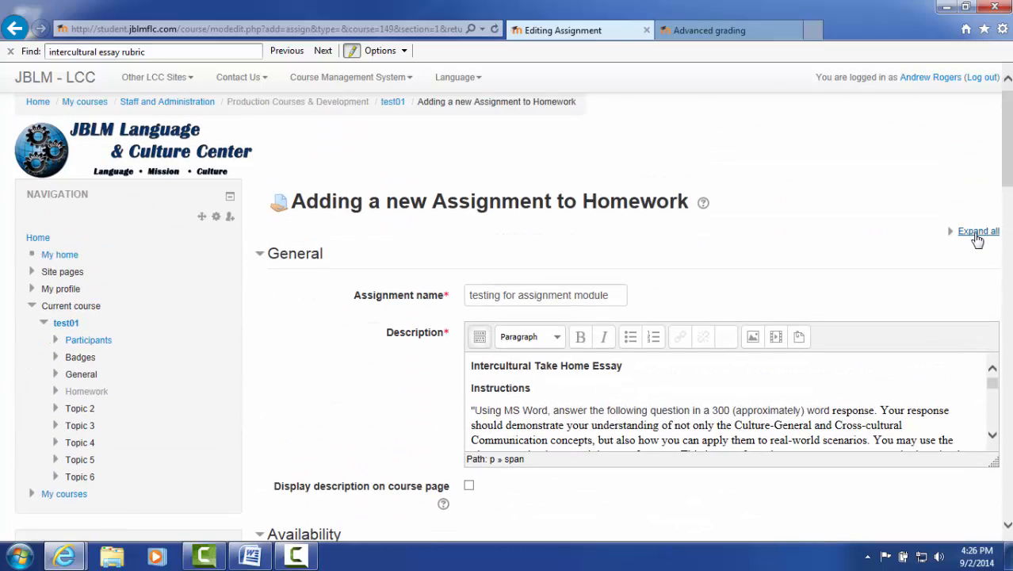
{"action": "left_click", "coordinate": [977, 238]}
{"action": "left_click_drag", "start_coordinate": [1007, 140], "coordinate": [1008, 186]}
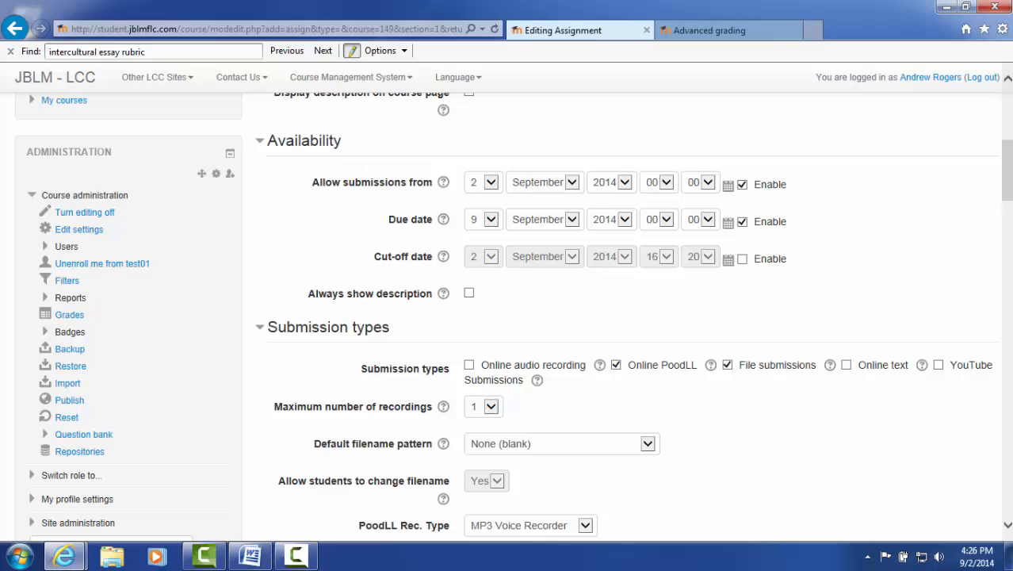
{"action": "left_click_drag", "start_coordinate": [1008, 191], "coordinate": [1008, 156]}
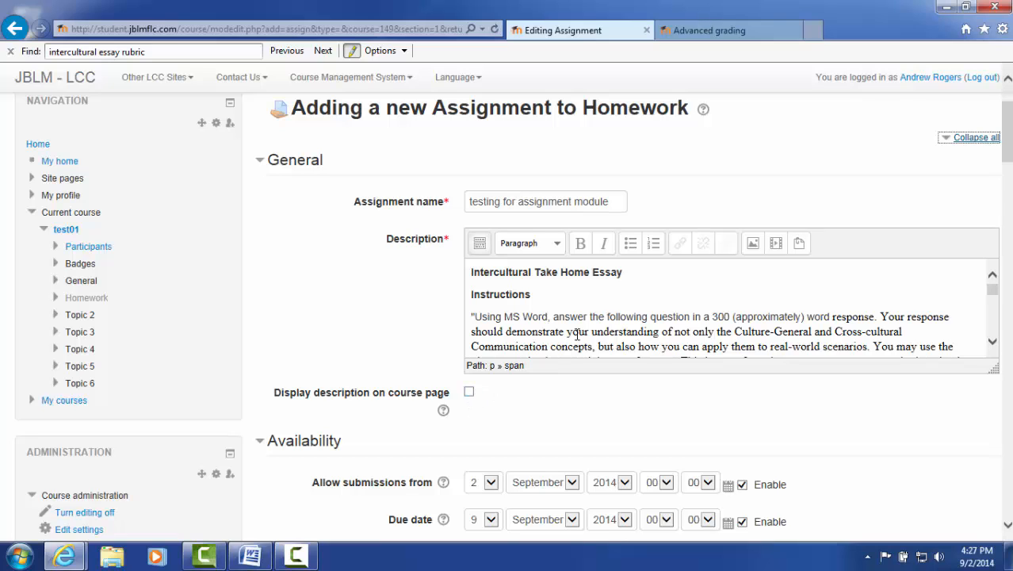
{"action": "scroll", "coordinate": [563, 437], "scroll_direction": "down", "scroll_amount": 1}
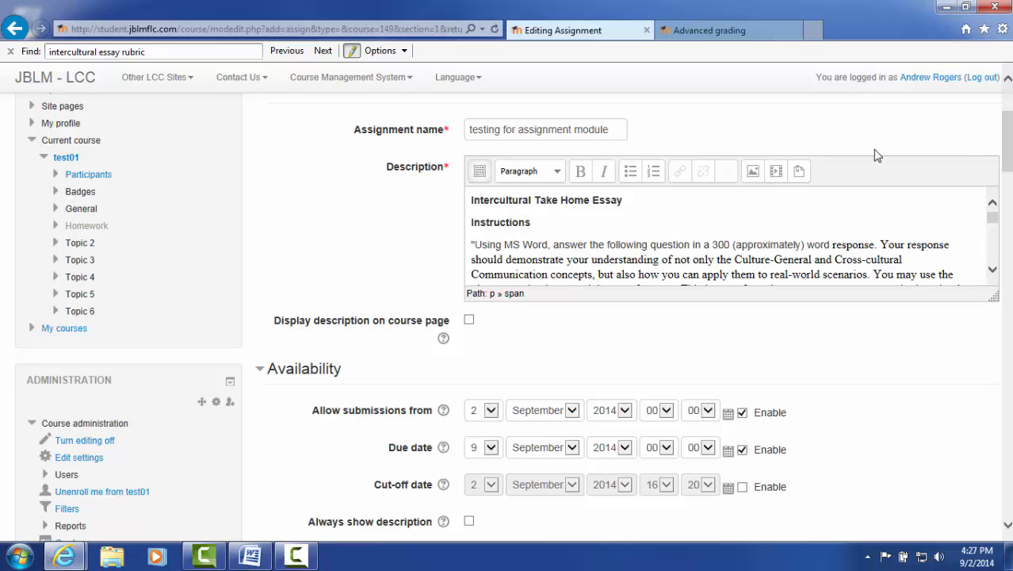
{"action": "scroll", "coordinate": [680, 410], "scroll_direction": "down", "scroll_amount": 1}
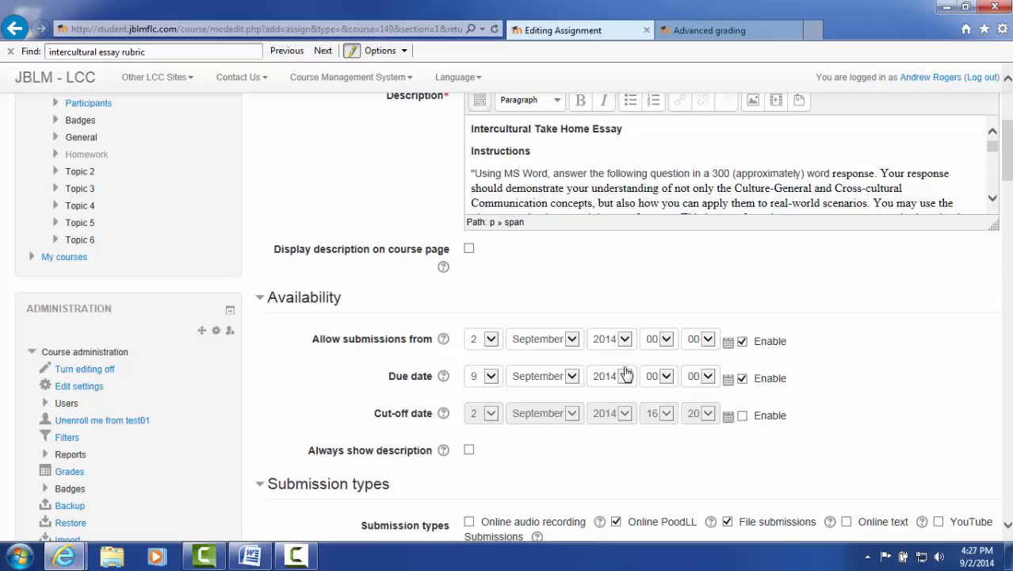
Set the due date to 3 September 2014 at 20:00
{"action": "left_click", "coordinate": [491, 377]}
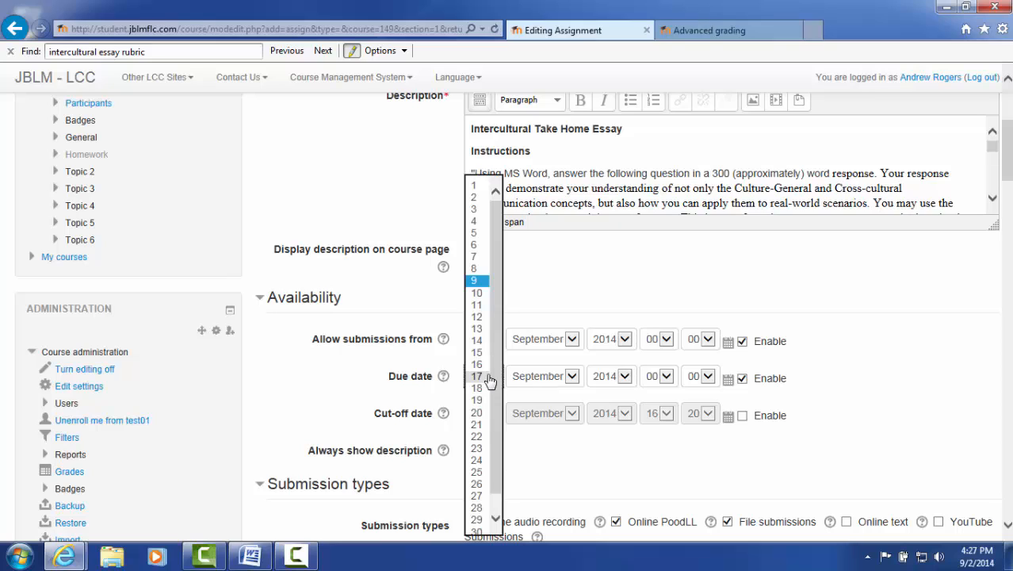
{"action": "left_click", "coordinate": [474, 208]}
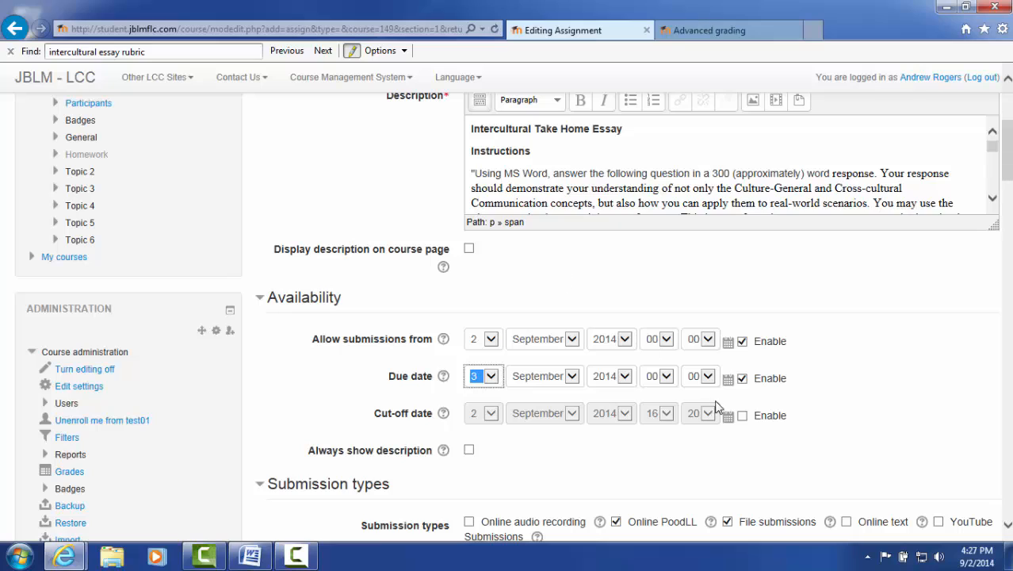
{"action": "left_click", "coordinate": [665, 376]}
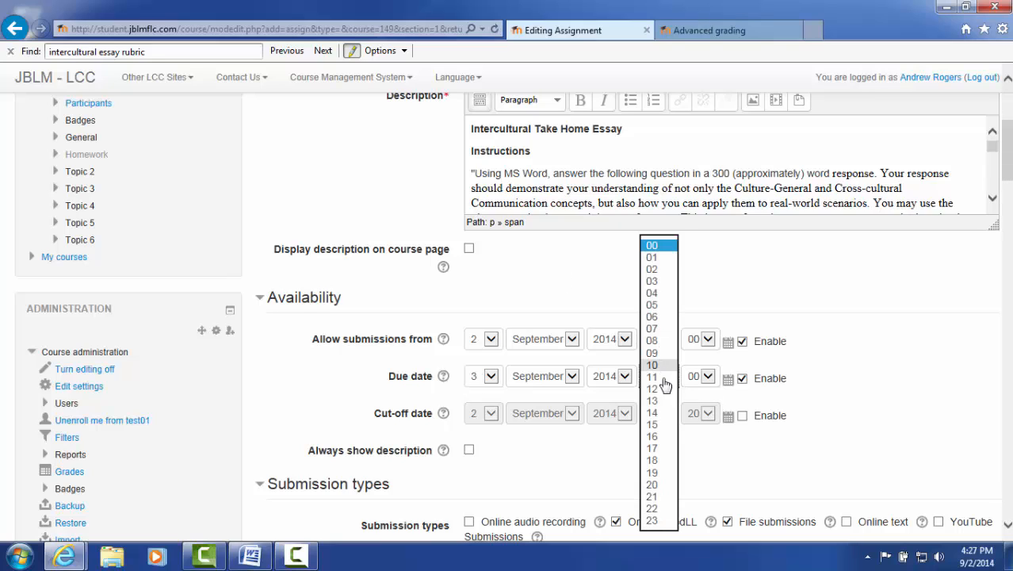
{"action": "left_click", "coordinate": [660, 481]}
{"action": "left_click", "coordinate": [878, 382]}
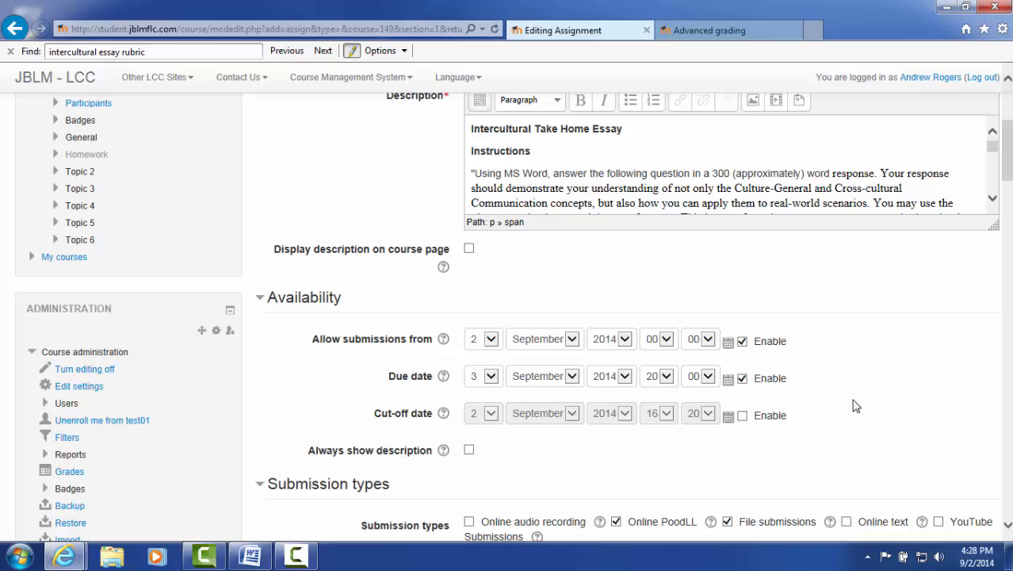
Enable the cut-off date and set it to 3 September 2014 at 22:00
{"action": "left_click", "coordinate": [743, 417]}
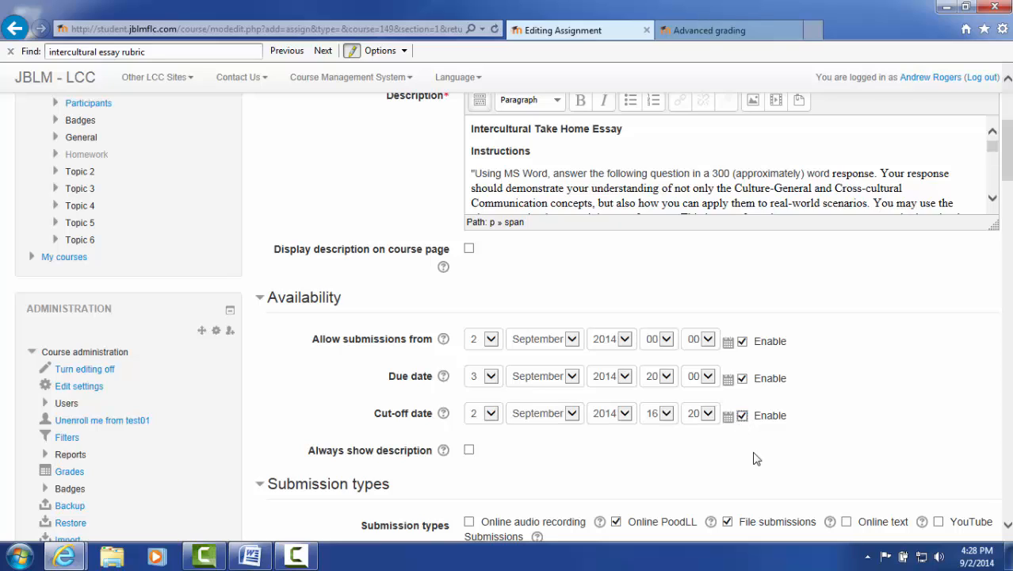
{"action": "left_click", "coordinate": [491, 413]}
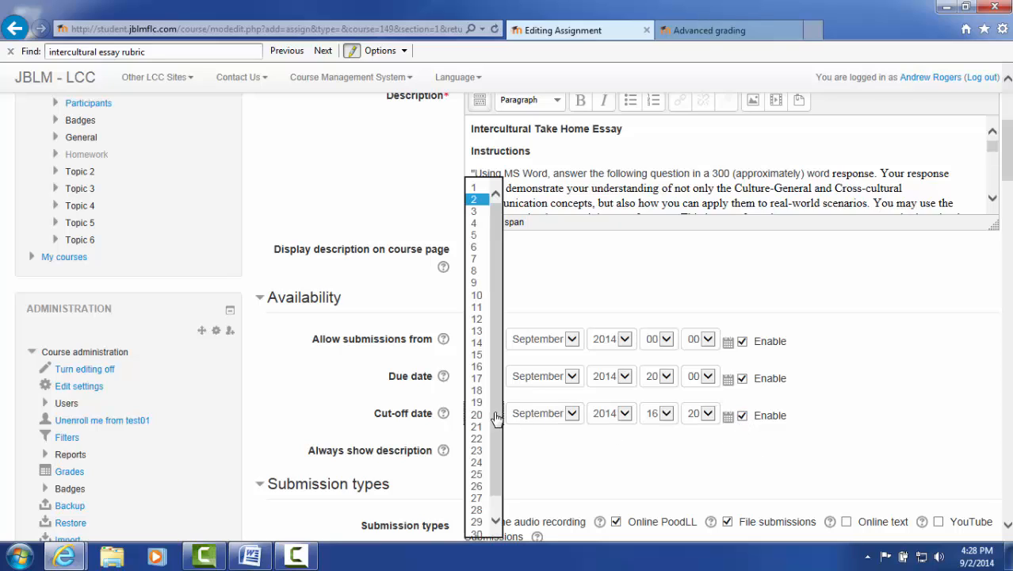
{"action": "left_click", "coordinate": [476, 213]}
{"action": "left_click_drag", "start_coordinate": [585, 475], "coordinate": [587, 464]}
{"action": "left_click", "coordinate": [663, 413]}
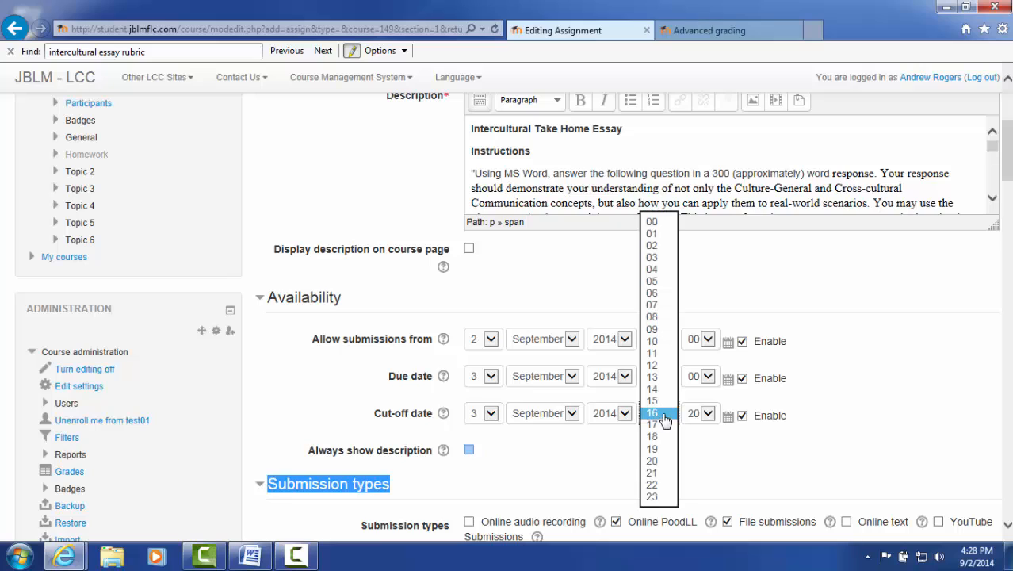
{"action": "left_click", "coordinate": [653, 485]}
{"action": "left_click", "coordinate": [826, 458]}
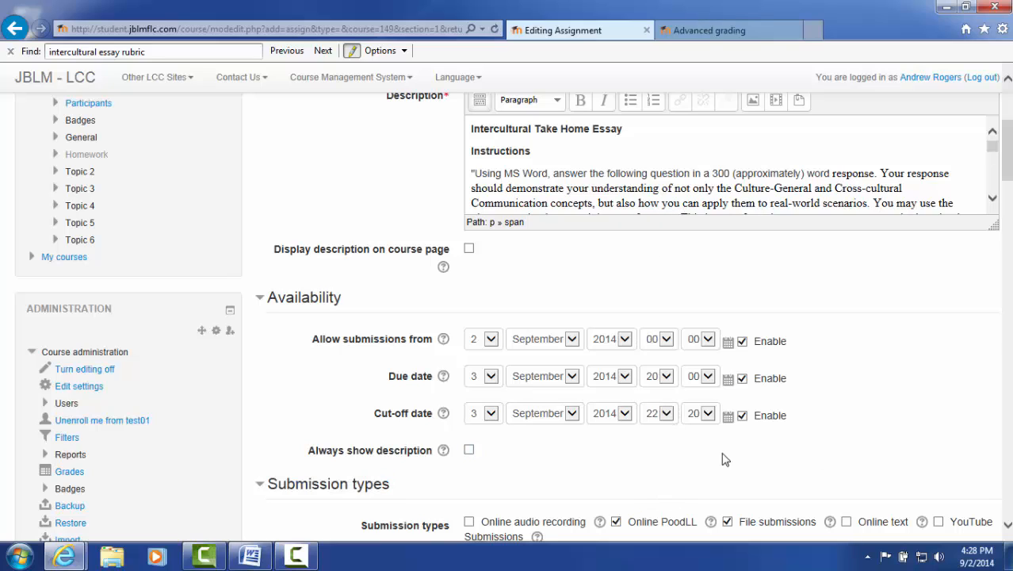
{"action": "left_click", "coordinate": [708, 421]}
{"action": "left_click", "coordinate": [699, 364]}
{"action": "scroll", "coordinate": [547, 429], "scroll_direction": "down", "scroll_amount": 3}
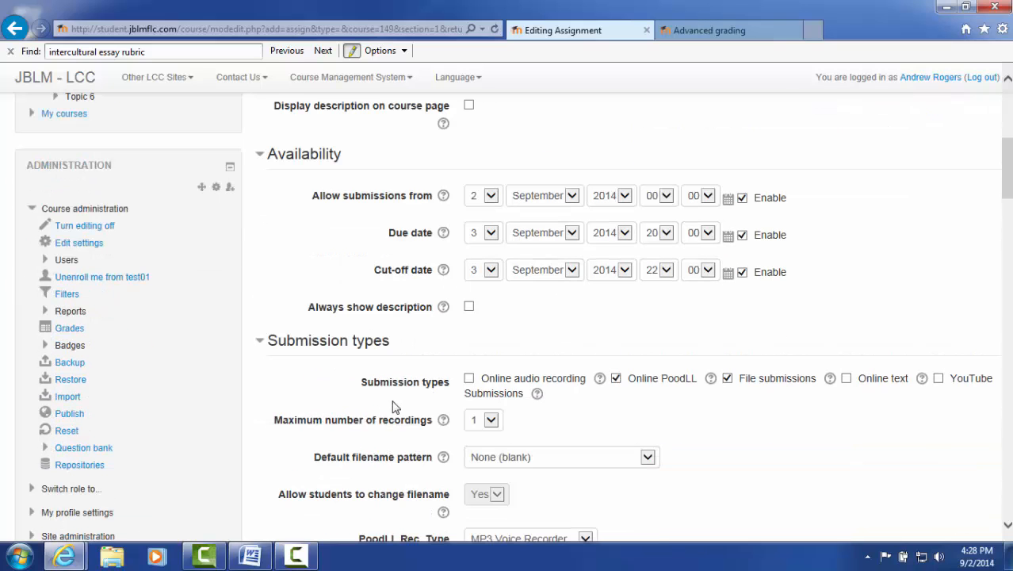
Turn on Always show description for the assignment
{"action": "left_click", "coordinate": [469, 306]}
{"action": "scroll", "coordinate": [1009, 181], "scroll_direction": "down", "scroll_amount": 1}
{"action": "left_click_drag", "start_coordinate": [1009, 181], "coordinate": [1009, 196]}
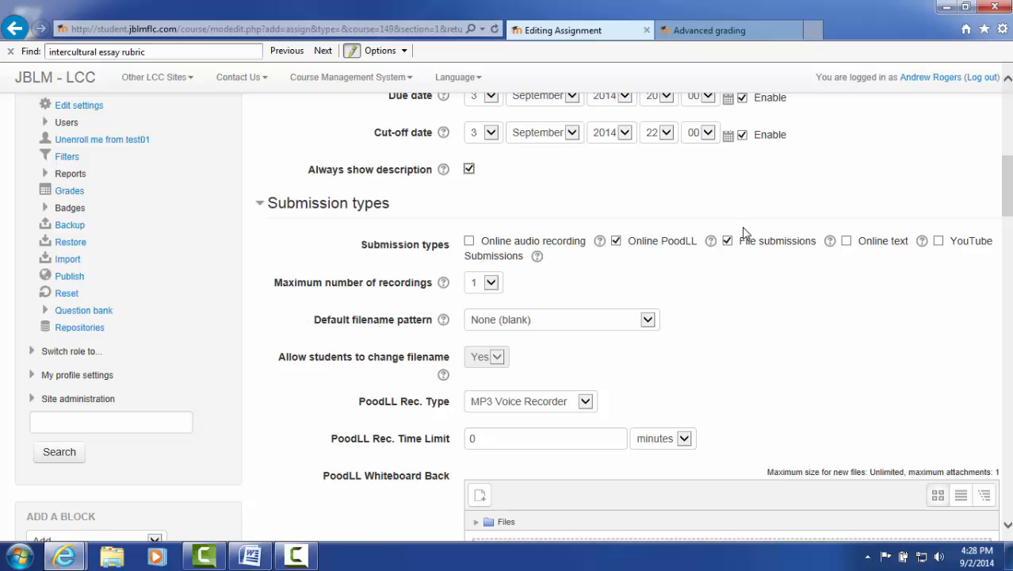
Uncheck Online PoodLL so File submissions is the only submission type, leaving maximum recordings at 1
{"action": "left_click", "coordinate": [470, 241]}
{"action": "left_click", "coordinate": [616, 241]}
{"action": "left_click", "coordinate": [491, 287]}
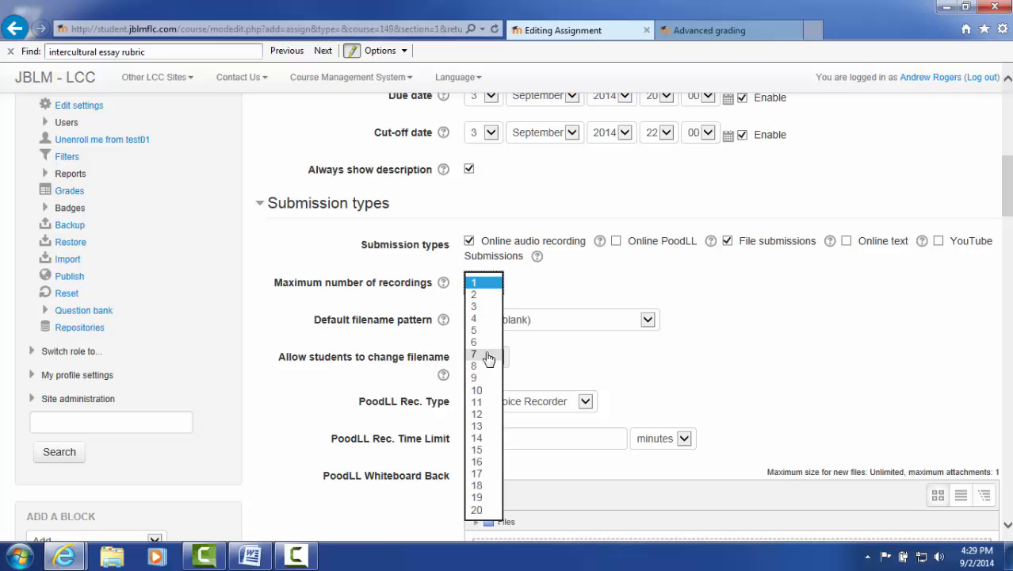
{"action": "left_click", "coordinate": [702, 333]}
{"action": "left_click", "coordinate": [485, 287]}
{"action": "left_click", "coordinate": [482, 295]}
{"action": "left_click", "coordinate": [486, 283]}
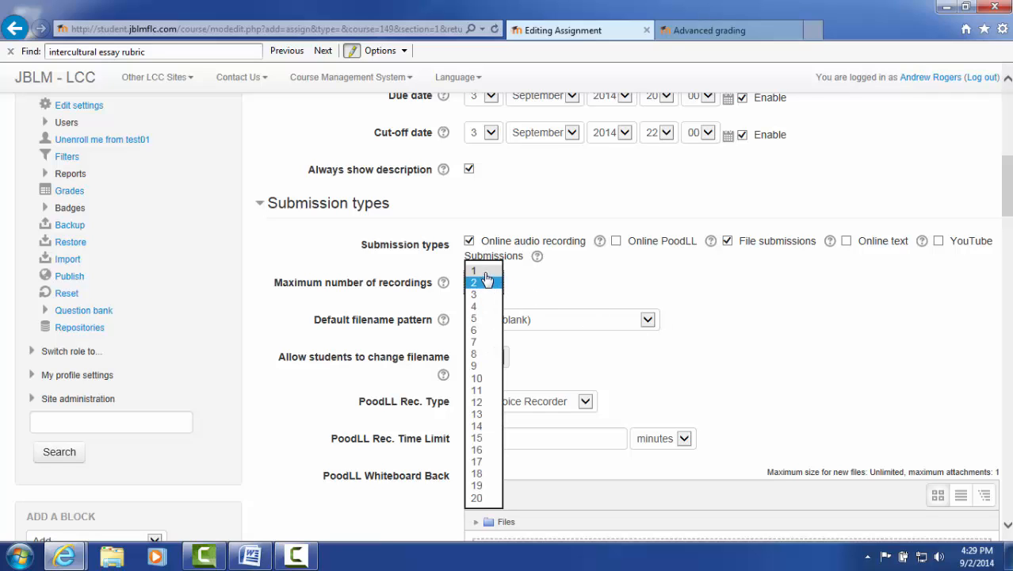
{"action": "left_click", "coordinate": [757, 331]}
{"action": "left_click", "coordinate": [758, 331]}
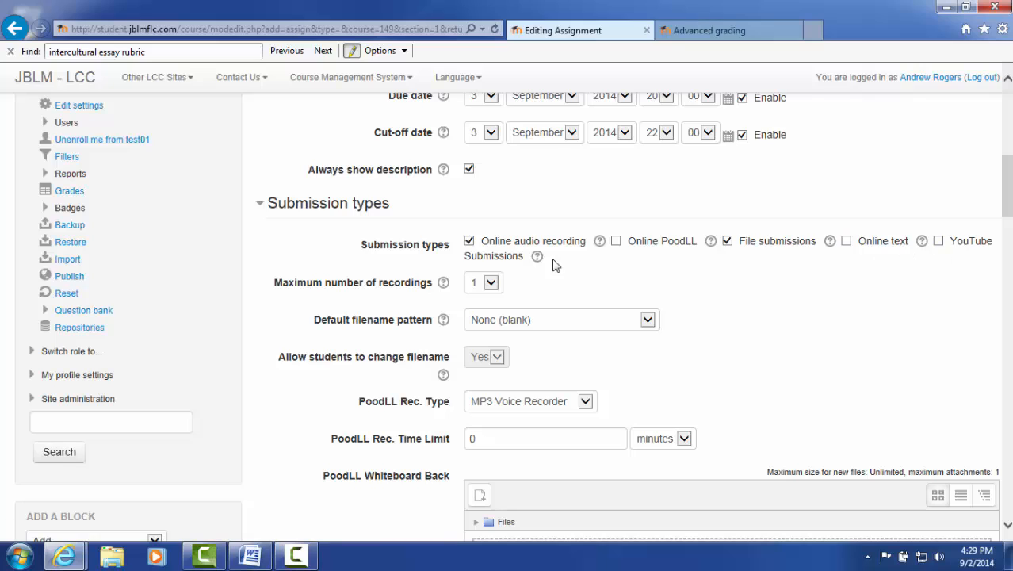
{"action": "left_click", "coordinate": [470, 242]}
{"action": "scroll", "coordinate": [1003, 197], "scroll_direction": "down", "scroll_amount": 1}
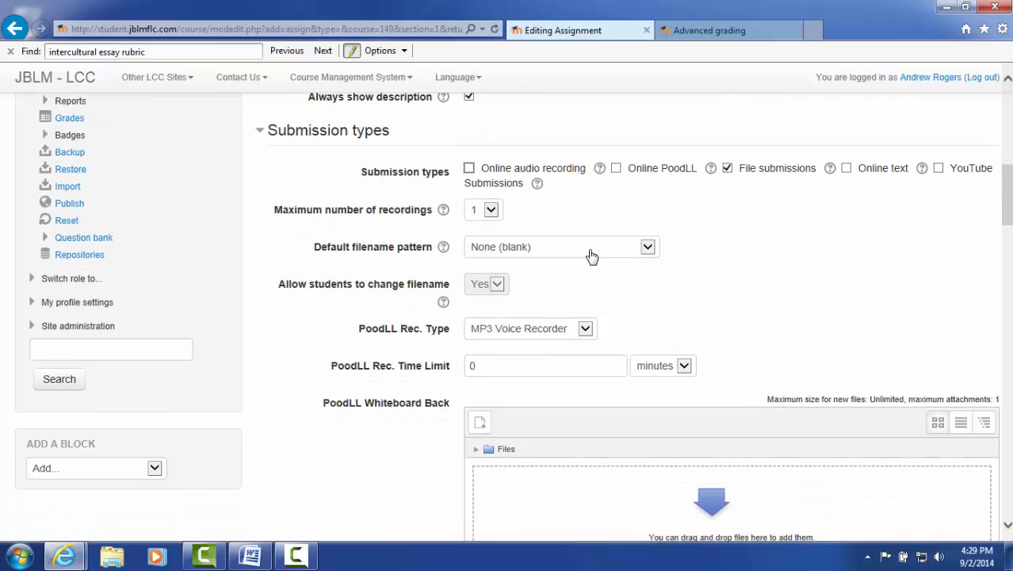
Set the default filename pattern to fullname_assignment_course_date and stop students from changing the filename
{"action": "left_click", "coordinate": [578, 249]}
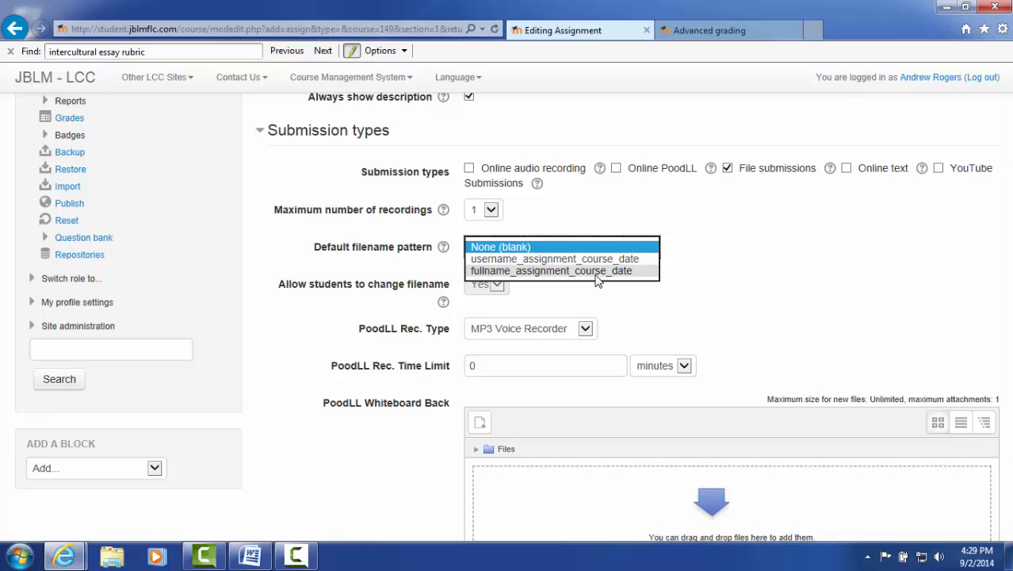
{"action": "left_click", "coordinate": [595, 271]}
{"action": "left_click", "coordinate": [498, 285]}
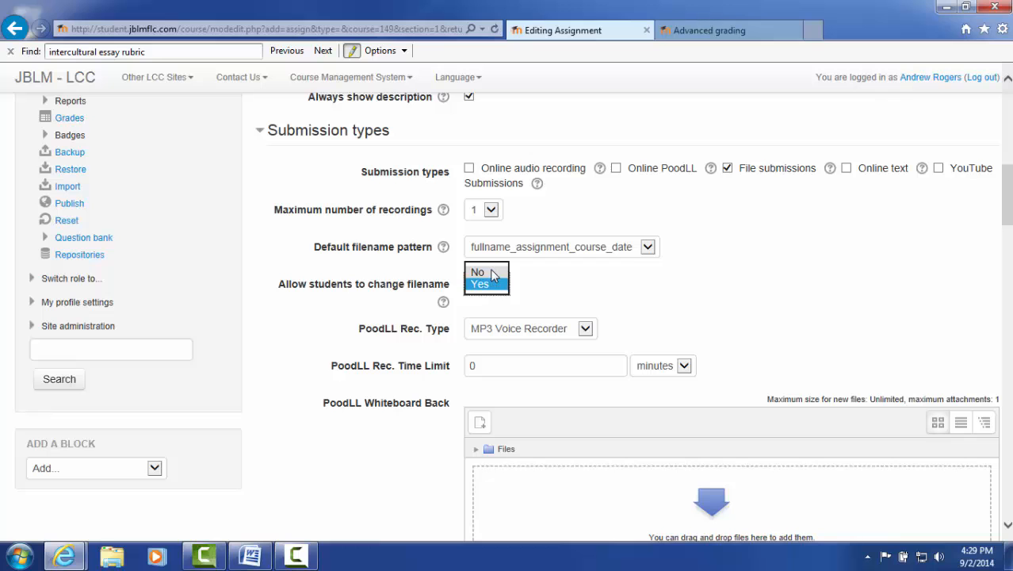
{"action": "left_click", "coordinate": [485, 272]}
Enable Feedback comments and Feedback files and disable Offline grading worksheet as feedback types
{"action": "scroll", "coordinate": [777, 333], "scroll_direction": "down", "scroll_amount": 4}
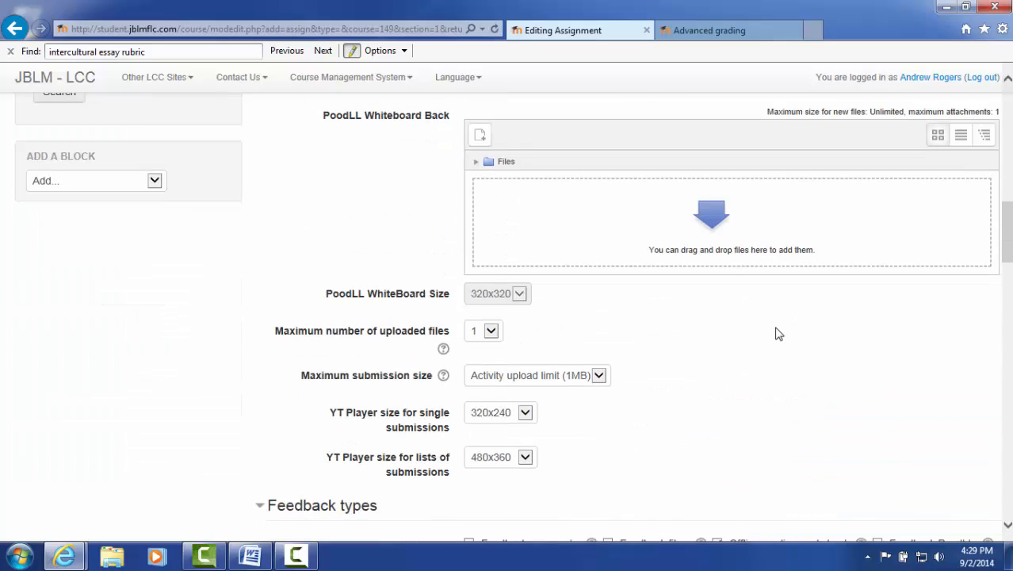
{"action": "scroll", "coordinate": [735, 311], "scroll_direction": "down", "scroll_amount": 1}
{"action": "scroll", "coordinate": [736, 311], "scroll_direction": "down", "scroll_amount": 1}
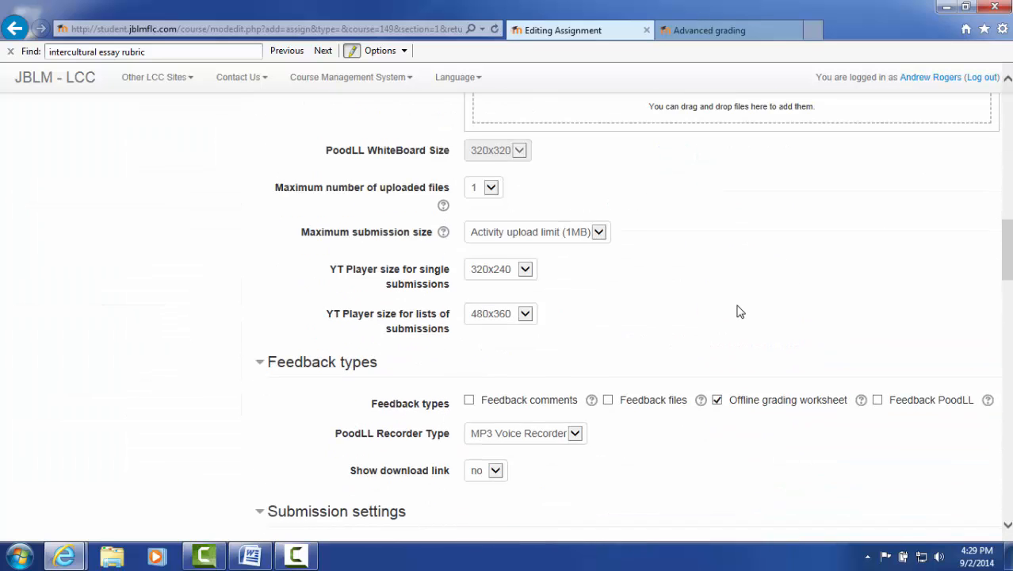
{"action": "scroll", "coordinate": [713, 290], "scroll_direction": "up", "scroll_amount": 2}
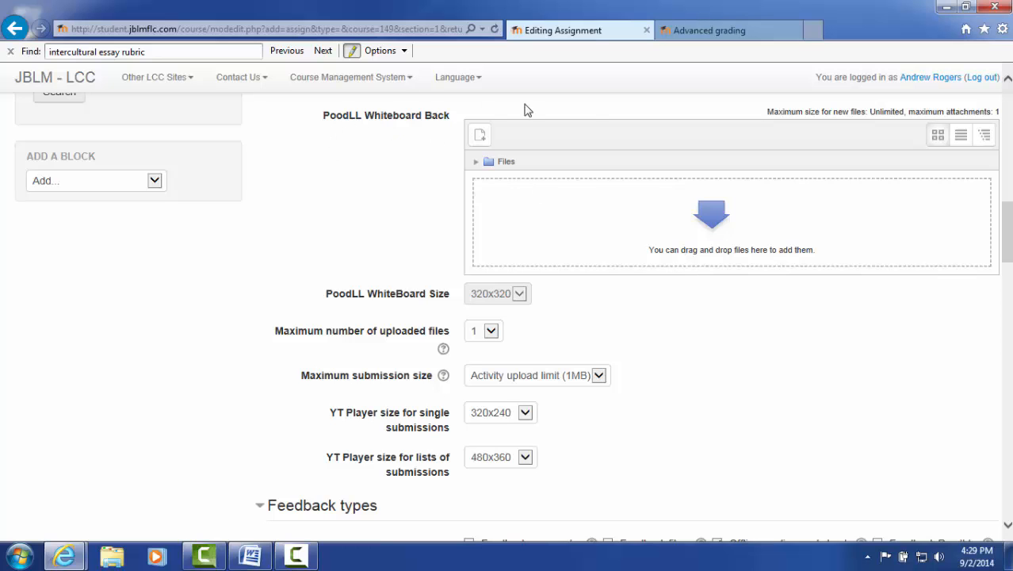
{"action": "scroll", "coordinate": [472, 334], "scroll_direction": "down", "scroll_amount": 2}
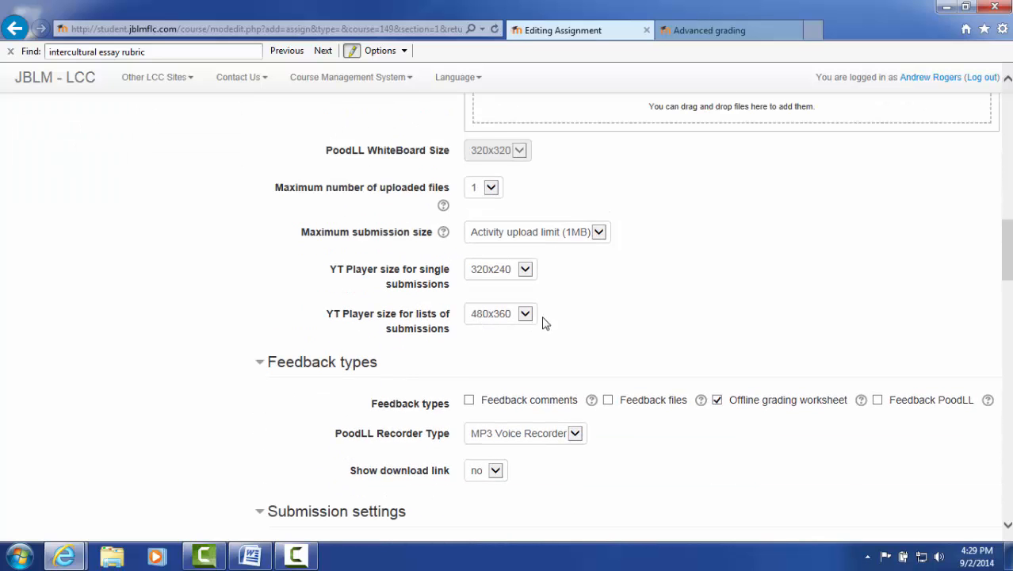
{"action": "scroll", "coordinate": [544, 324], "scroll_direction": "down", "scroll_amount": 1}
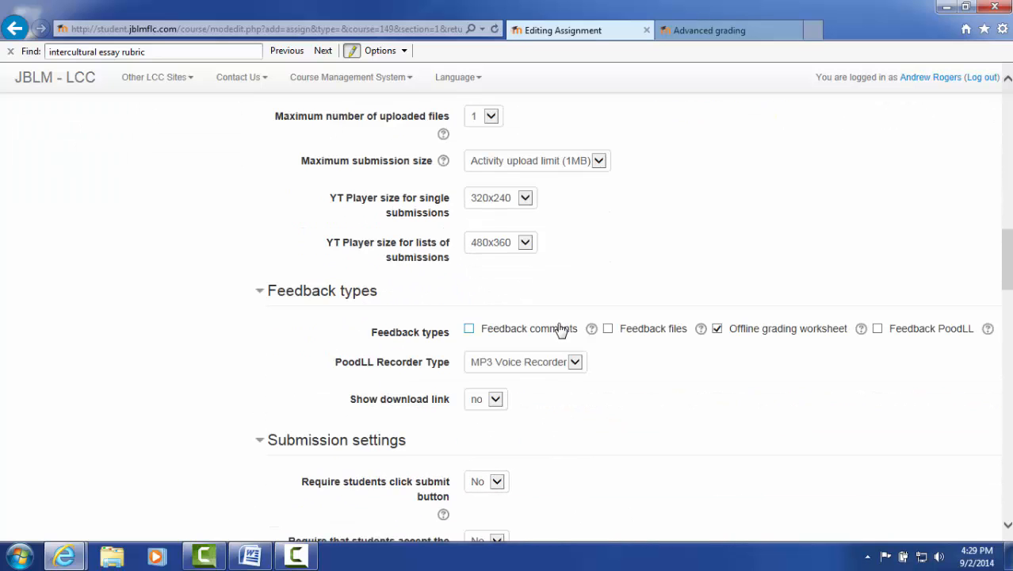
{"action": "left_click", "coordinate": [469, 330]}
{"action": "left_click", "coordinate": [608, 329]}
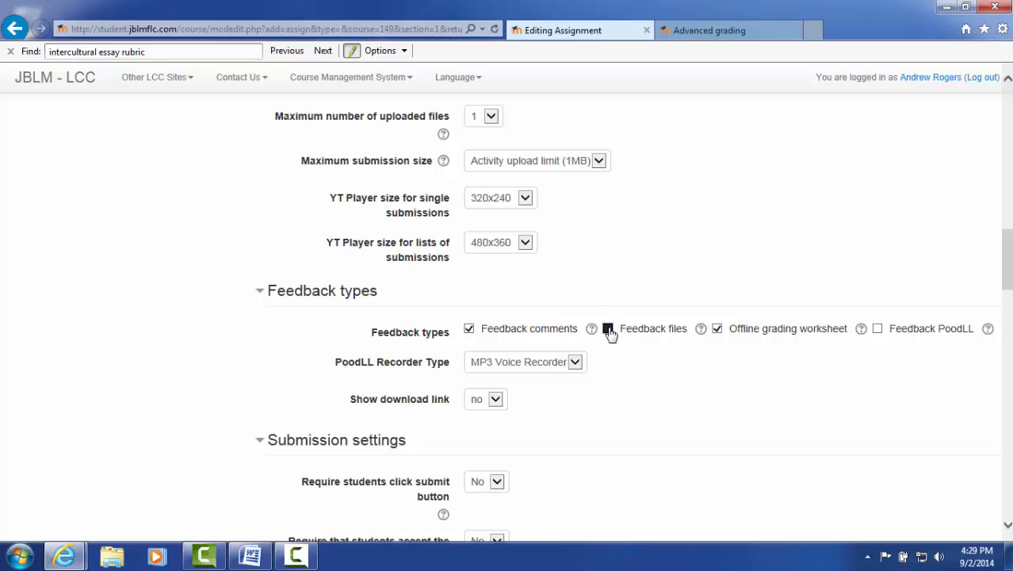
{"action": "left_click", "coordinate": [719, 332]}
Set the assignment's grading method to Rubric
{"action": "scroll", "coordinate": [737, 387], "scroll_direction": "down", "scroll_amount": 3}
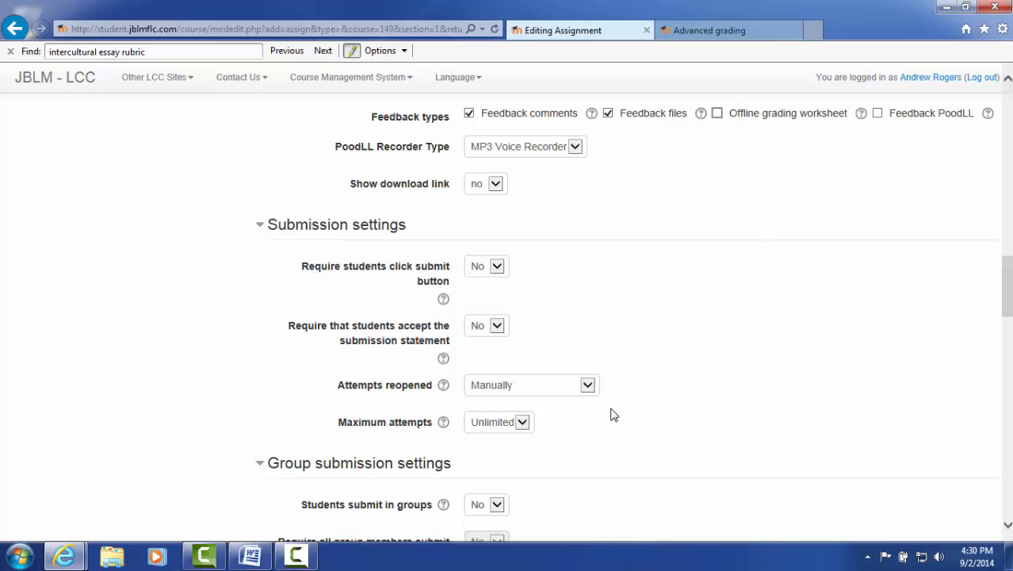
{"action": "scroll", "coordinate": [612, 414], "scroll_direction": "down", "scroll_amount": 5}
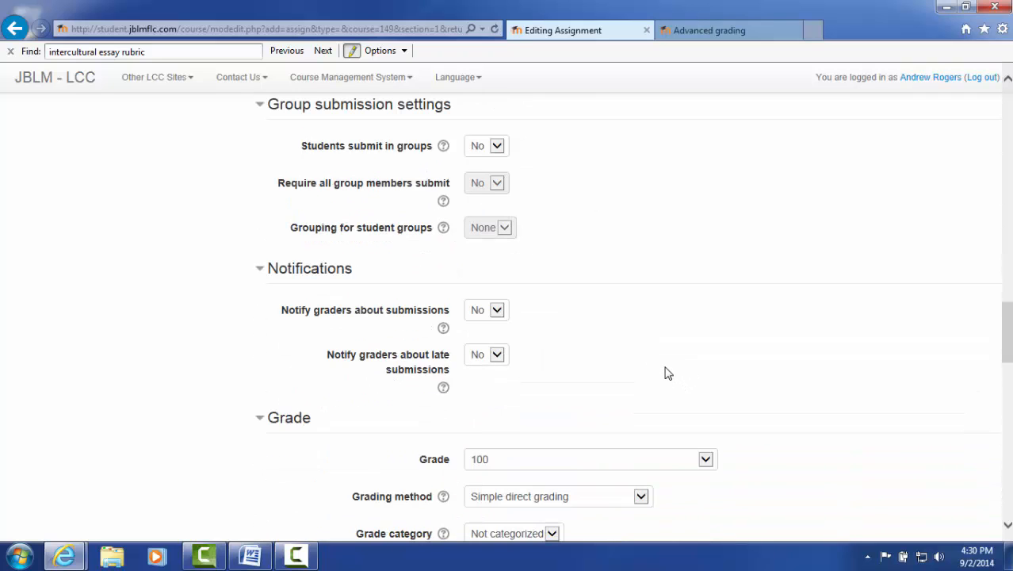
{"action": "scroll", "coordinate": [667, 374], "scroll_direction": "down", "scroll_amount": 3}
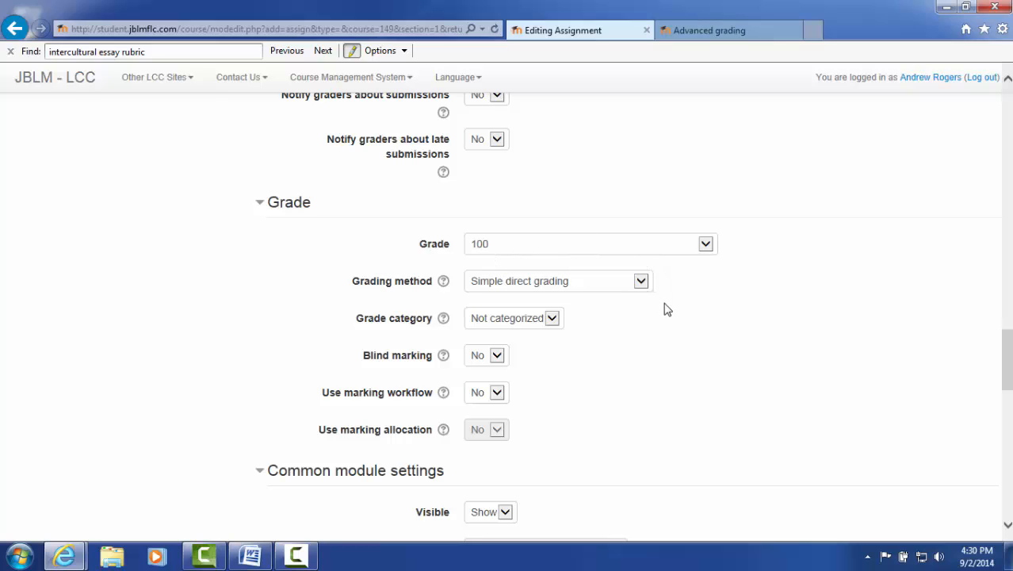
{"action": "left_click", "coordinate": [641, 281]}
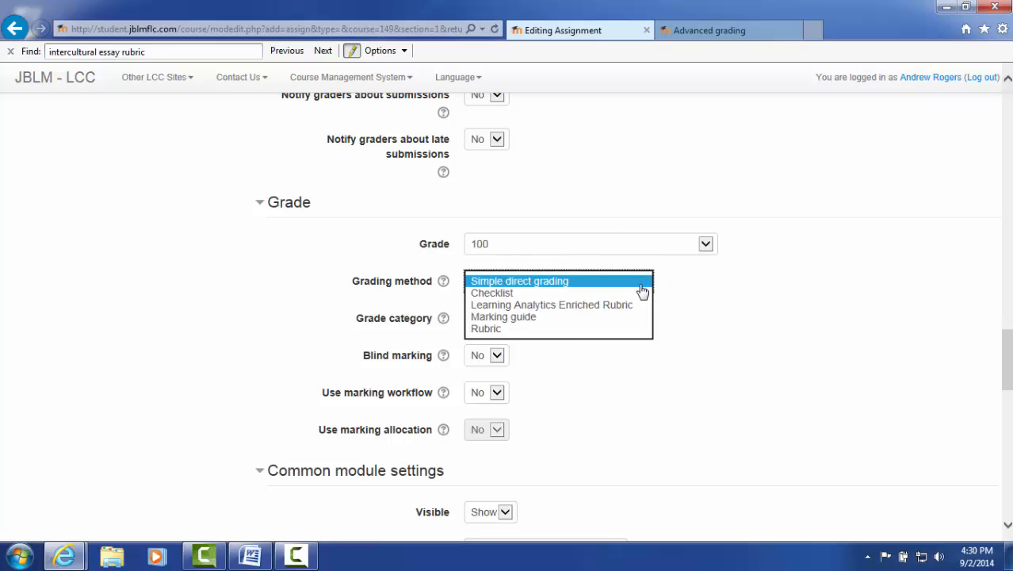
{"action": "left_click", "coordinate": [546, 333]}
{"action": "left_click", "coordinate": [736, 406]}
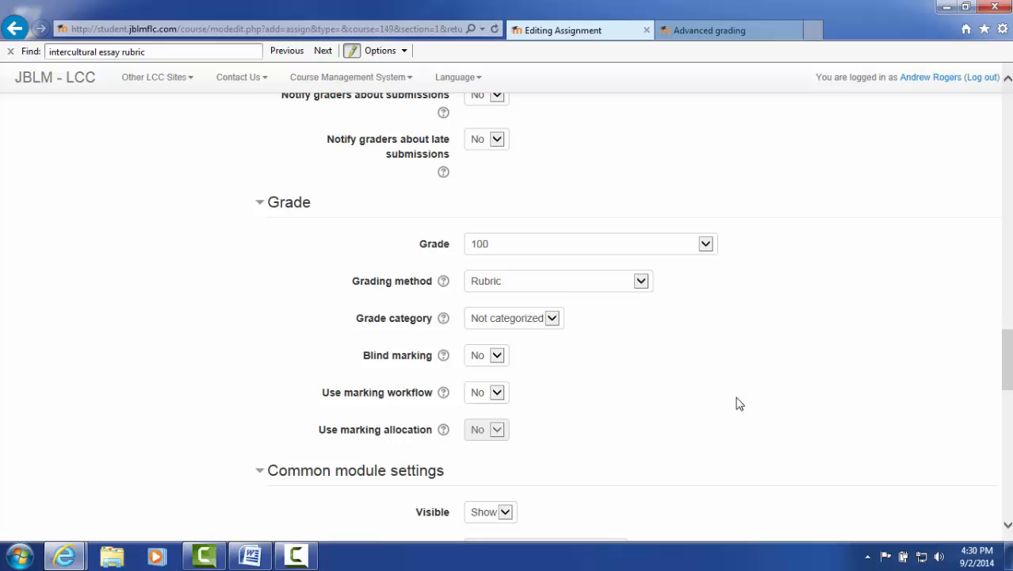
{"action": "scroll", "coordinate": [710, 401], "scroll_direction": "down", "scroll_amount": 1}
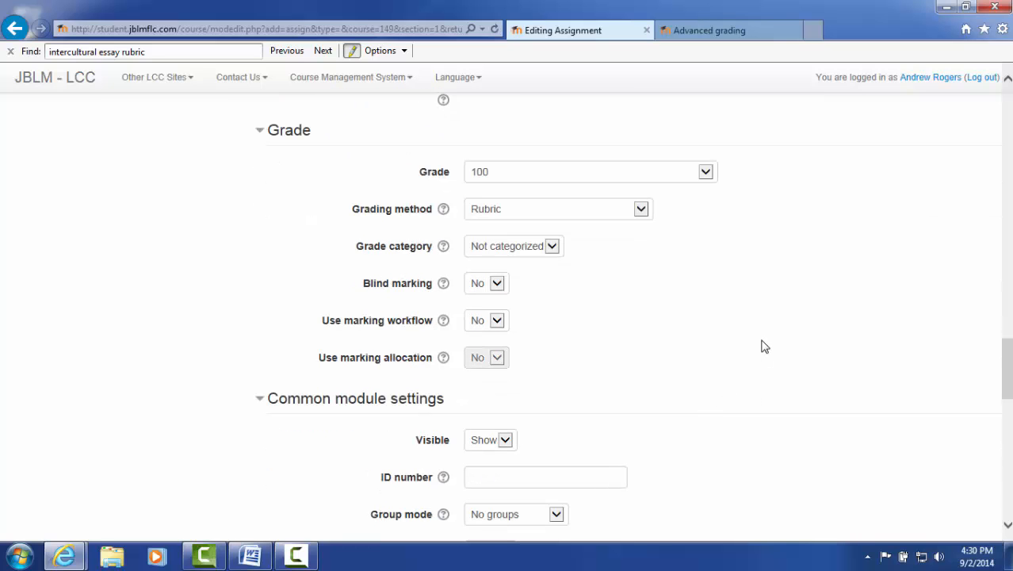
{"action": "left_click", "coordinate": [551, 248]}
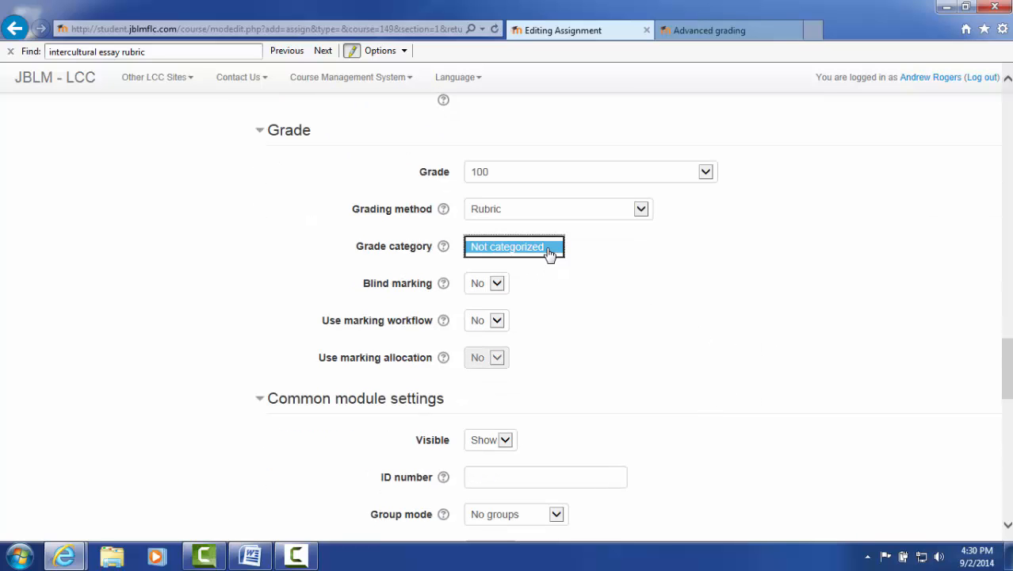
{"action": "left_click", "coordinate": [683, 311]}
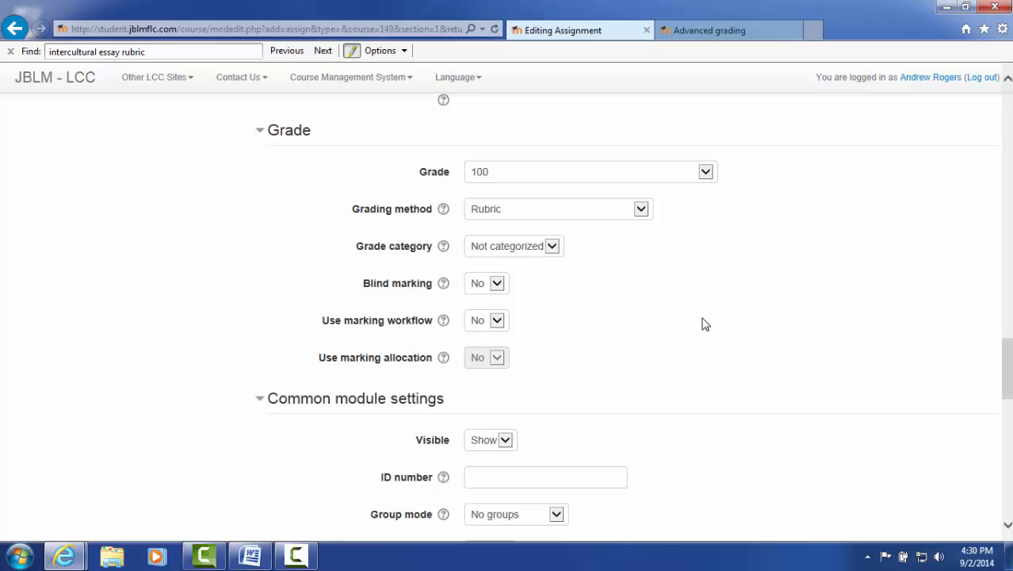
{"action": "left_click", "coordinate": [554, 248]}
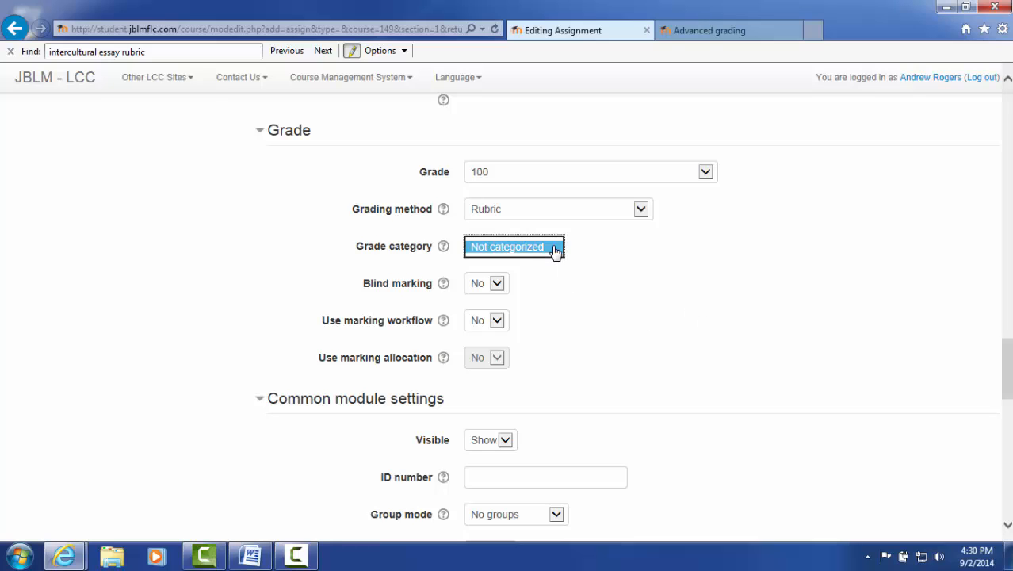
{"action": "left_click", "coordinate": [602, 284]}
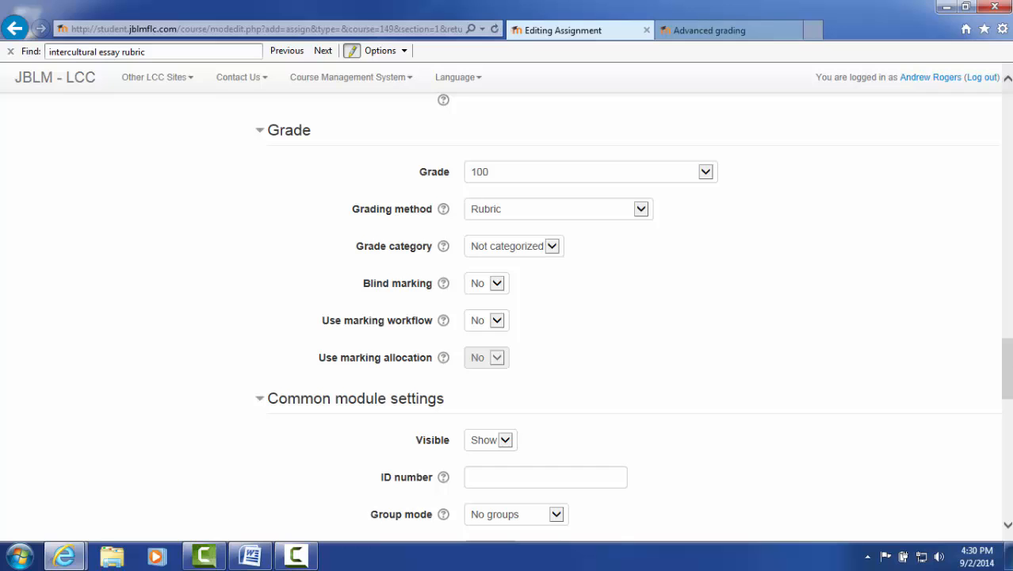
{"action": "scroll", "coordinate": [663, 360], "scroll_direction": "down", "scroll_amount": 4}
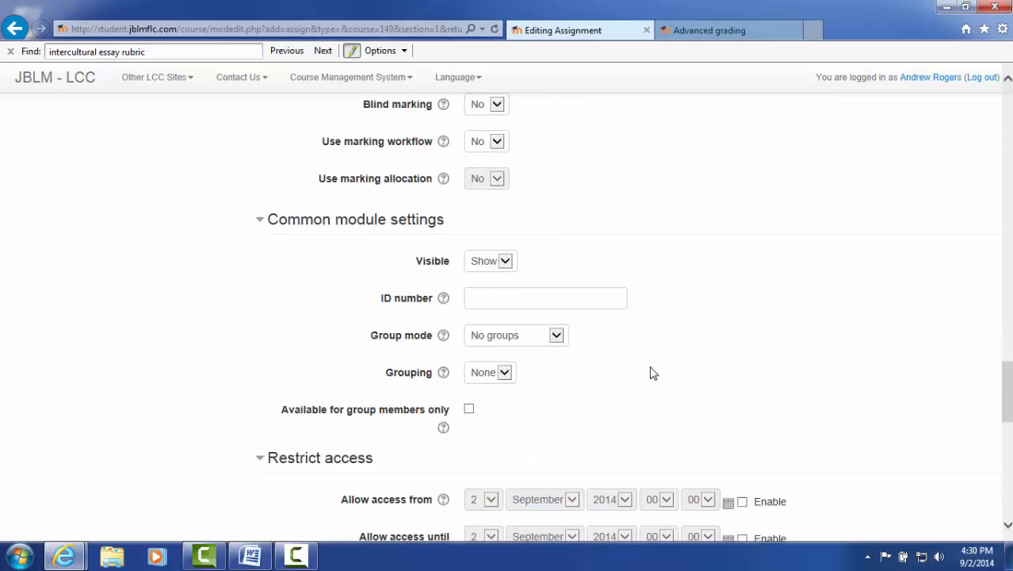
{"action": "scroll", "coordinate": [651, 369], "scroll_direction": "down", "scroll_amount": 2}
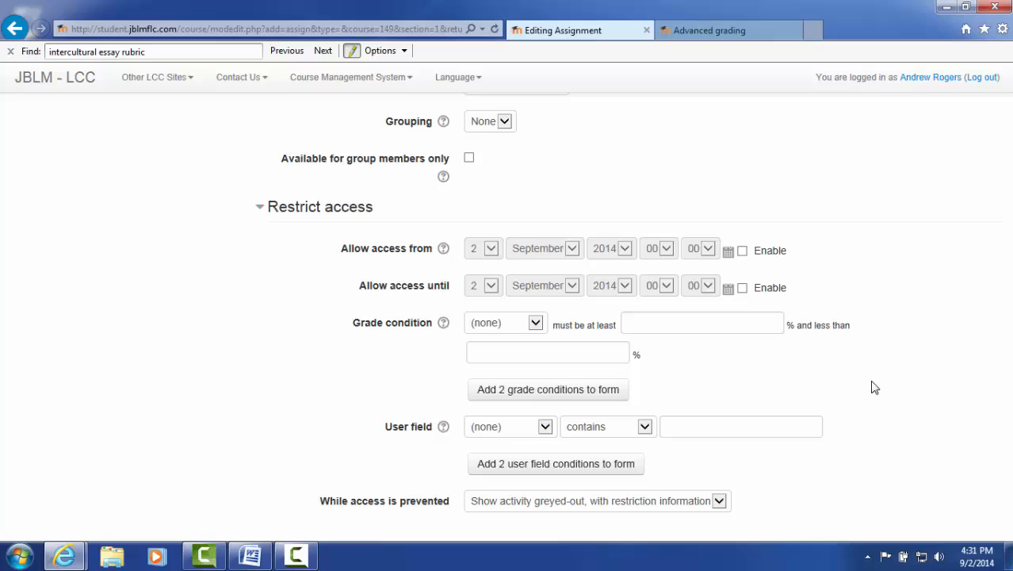
{"action": "left_click", "coordinate": [751, 324]}
{"action": "type", "text": "90"}
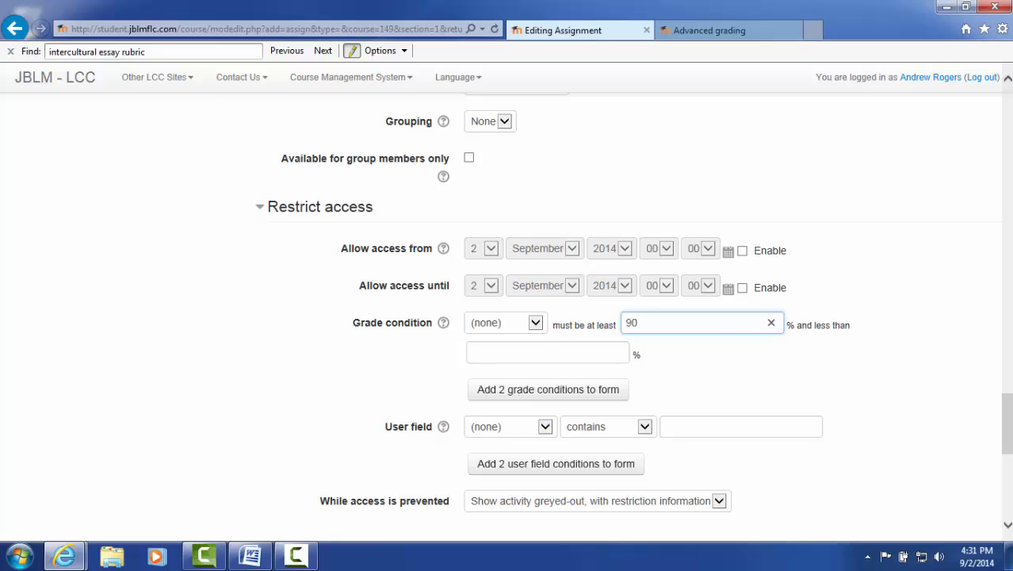
{"action": "left_click", "coordinate": [771, 322]}
Save the assignment settings and display the assignment
{"action": "scroll", "coordinate": [735, 394], "scroll_direction": "down", "scroll_amount": 3}
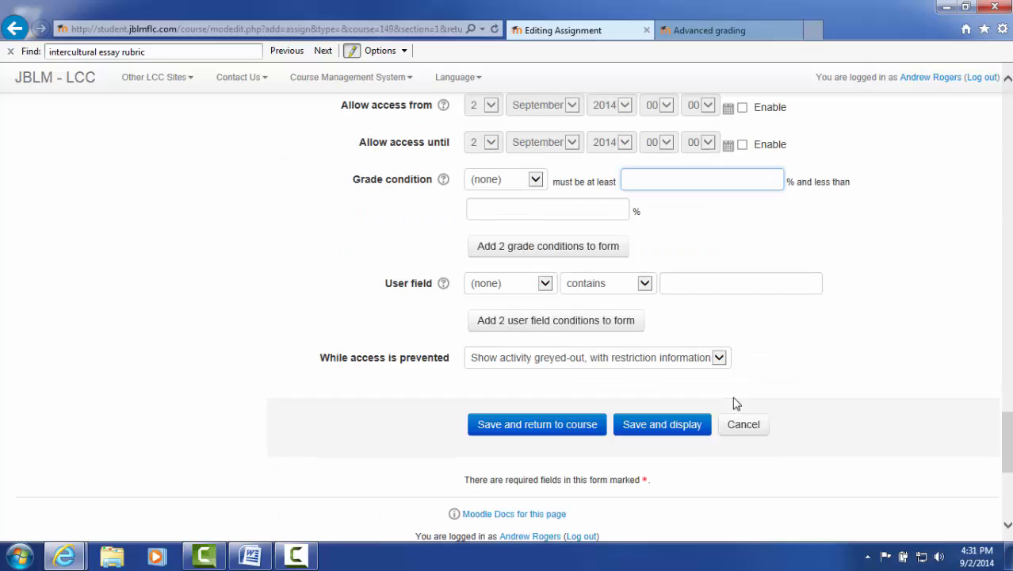
{"action": "left_click", "coordinate": [686, 425]}
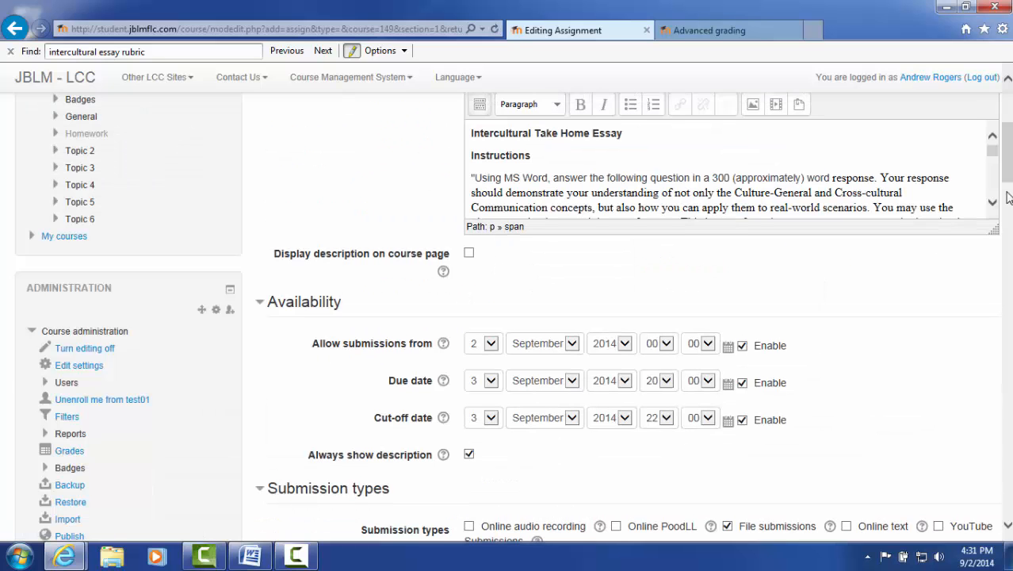
{"action": "left_click", "coordinate": [1005, 259]}
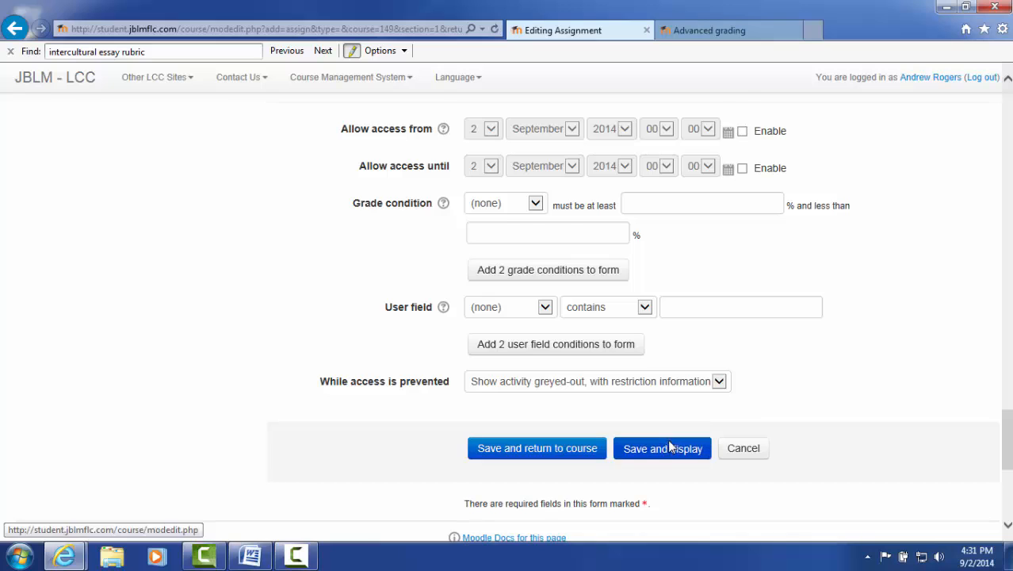
{"action": "left_click", "coordinate": [674, 445]}
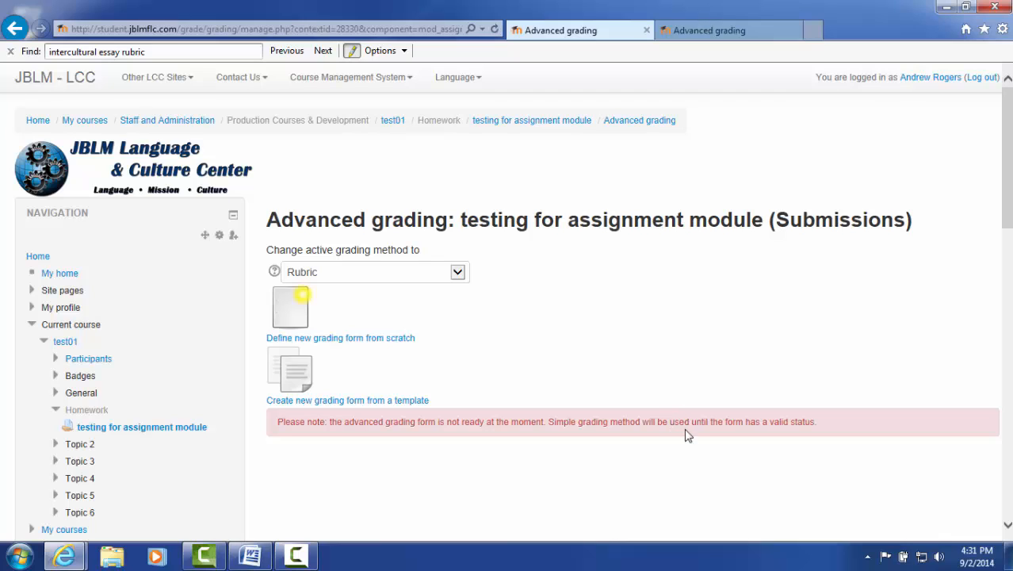
Create the rubric grading form from the Intercultural Essay Rubric shared template
{"action": "left_click", "coordinate": [376, 409]}
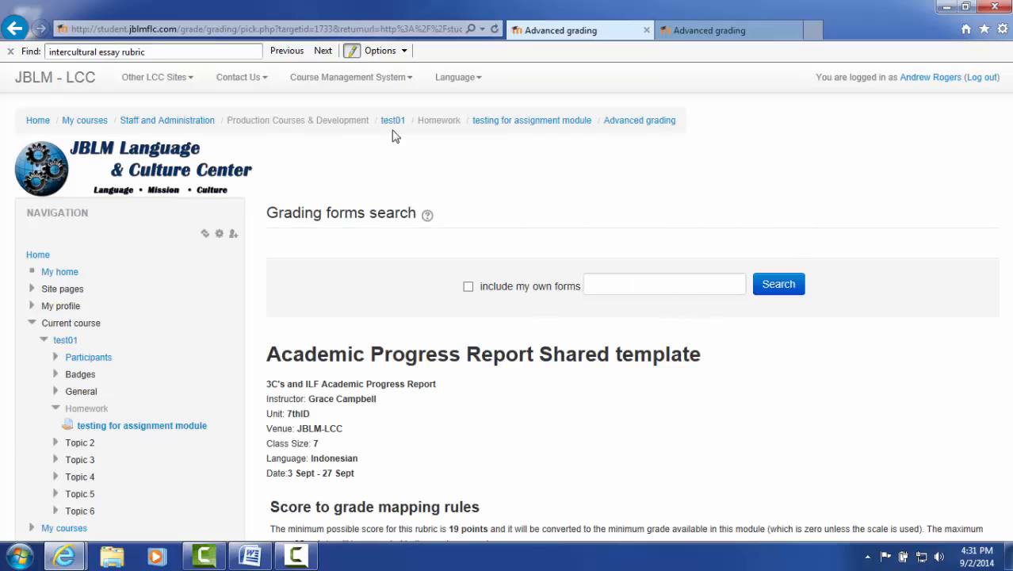
{"action": "left_click", "coordinate": [323, 52]}
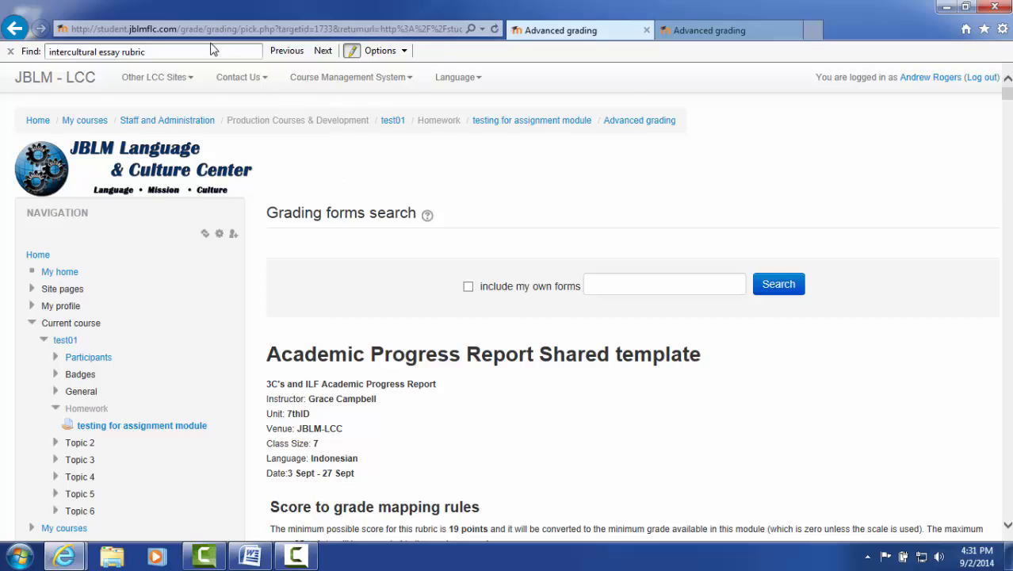
{"action": "scroll", "coordinate": [507, 369], "scroll_direction": "down", "scroll_amount": 3}
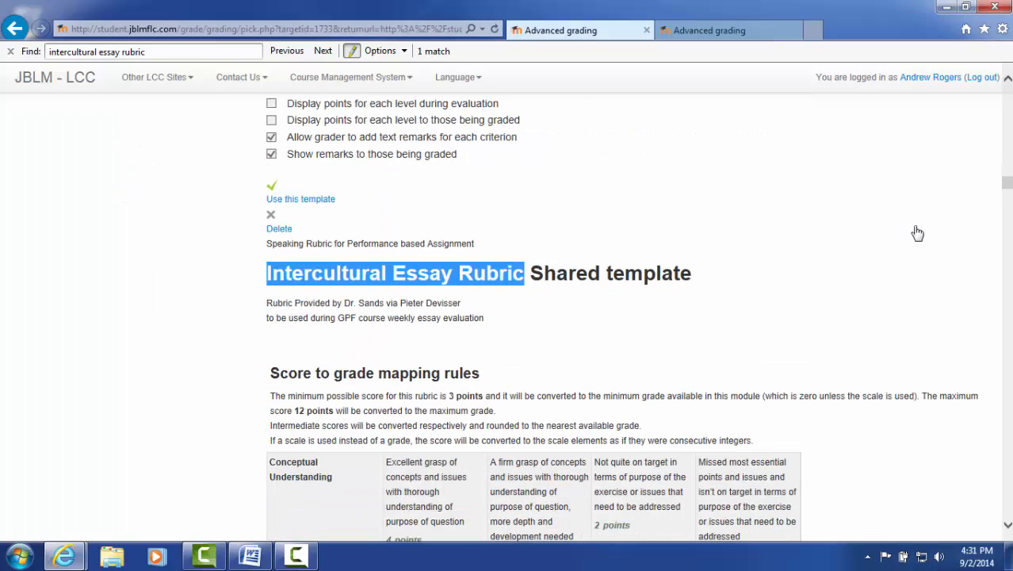
{"action": "left_click", "coordinate": [1000, 272]}
{"action": "scroll", "coordinate": [1007, 274], "scroll_direction": "down", "scroll_amount": 7}
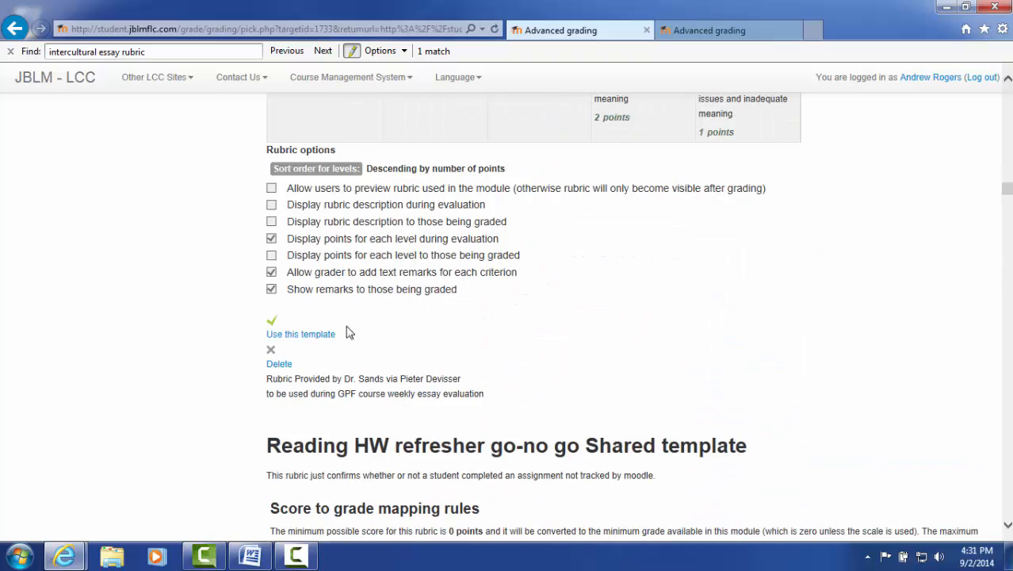
{"action": "left_click", "coordinate": [301, 336]}
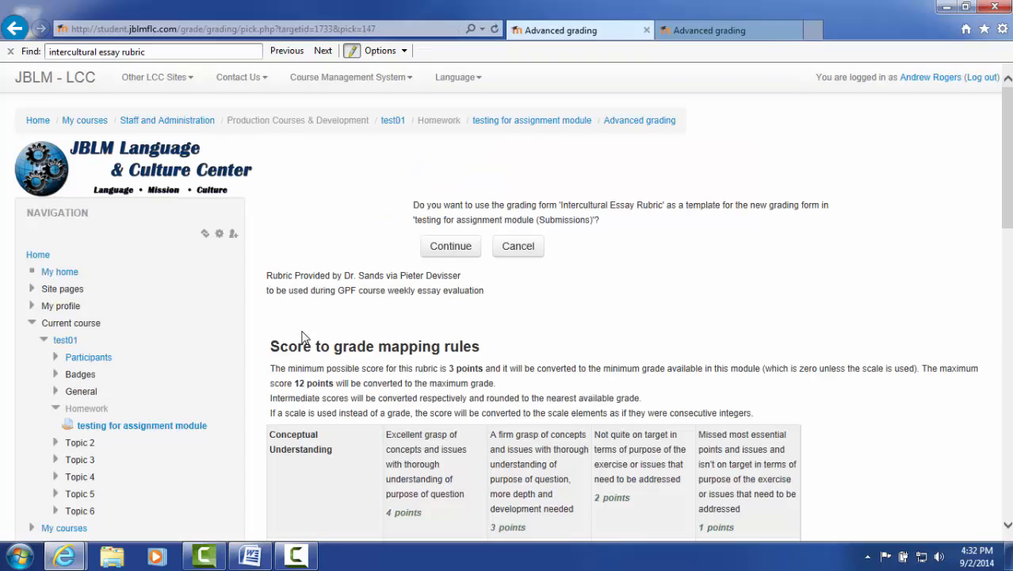
{"action": "left_click", "coordinate": [465, 251]}
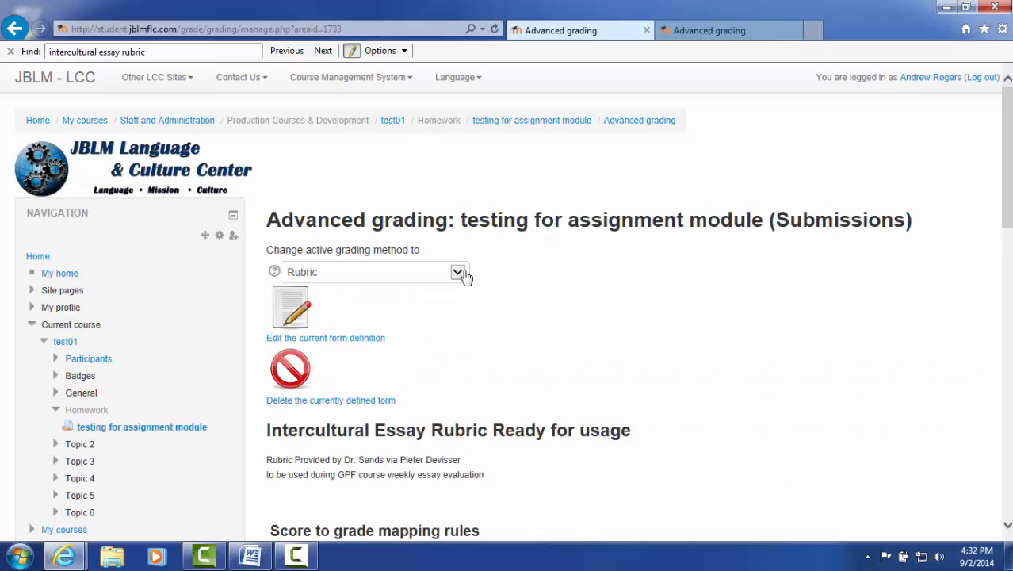
Return to the test01 course page and open the testing for assignment module assignment under Homework
{"action": "left_click_drag", "start_coordinate": [1004, 195], "coordinate": [1003, 310]}
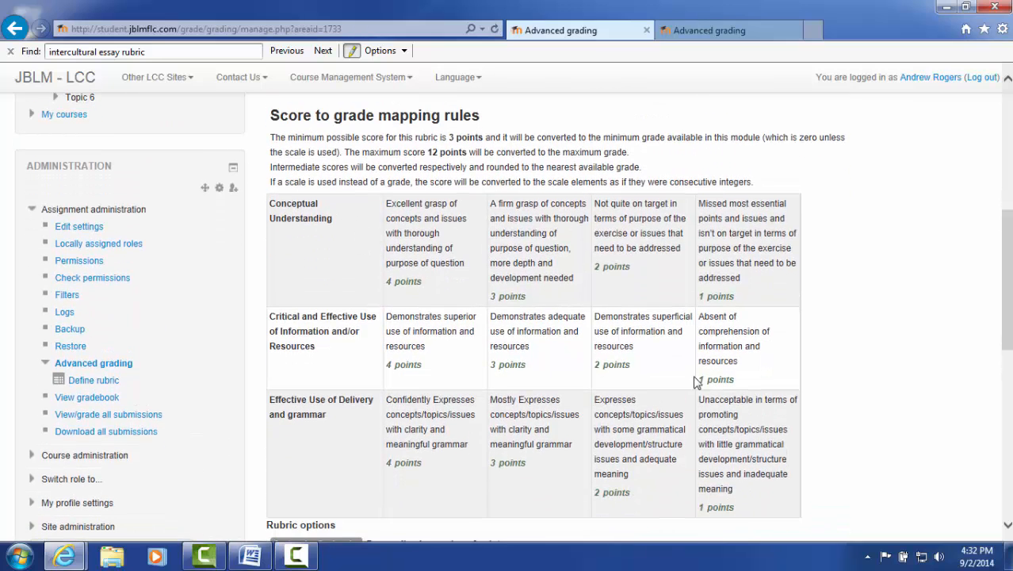
{"action": "left_click_drag", "start_coordinate": [1007, 315], "coordinate": [1007, 202]}
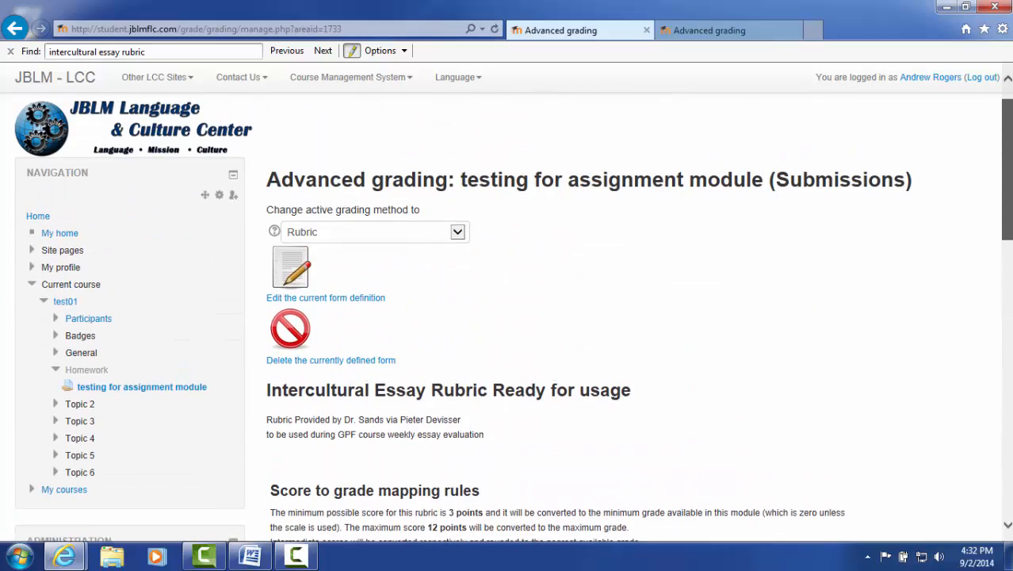
{"action": "scroll", "coordinate": [196, 435], "scroll_direction": "down", "scroll_amount": 5}
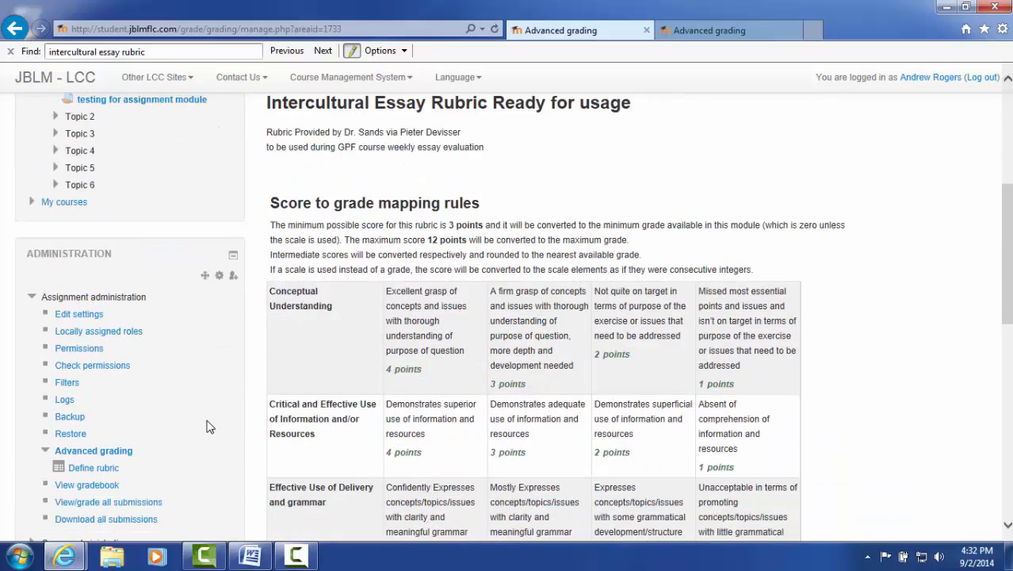
{"action": "scroll", "coordinate": [114, 293], "scroll_direction": "up", "scroll_amount": 5}
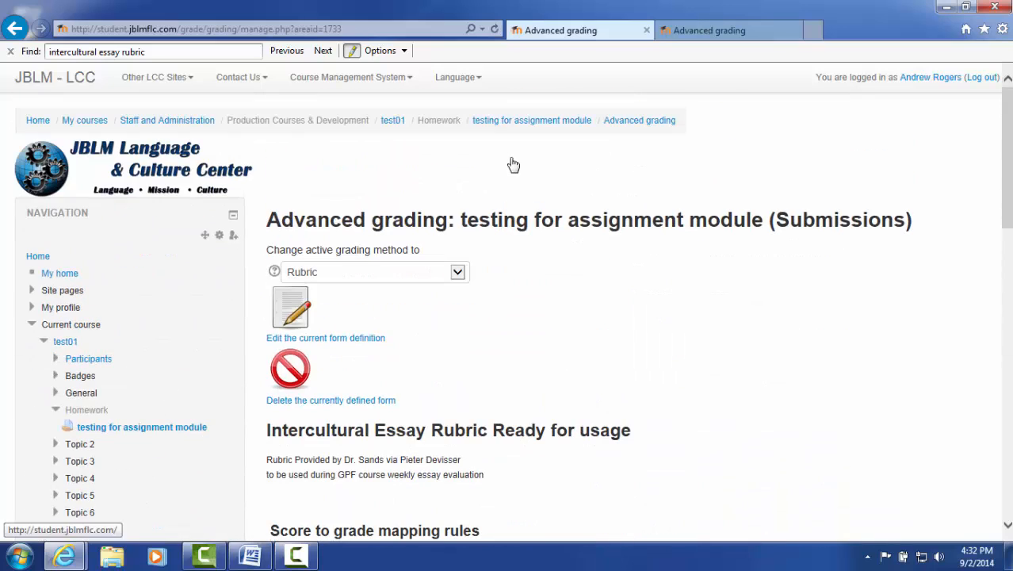
{"action": "left_click", "coordinate": [393, 122]}
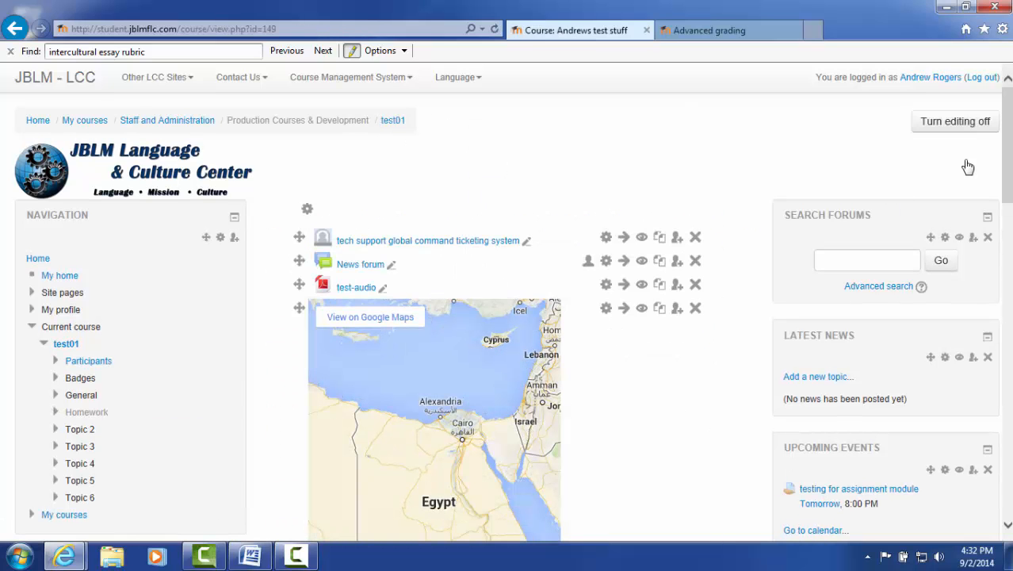
{"action": "left_click_drag", "start_coordinate": [1005, 154], "coordinate": [992, 272]}
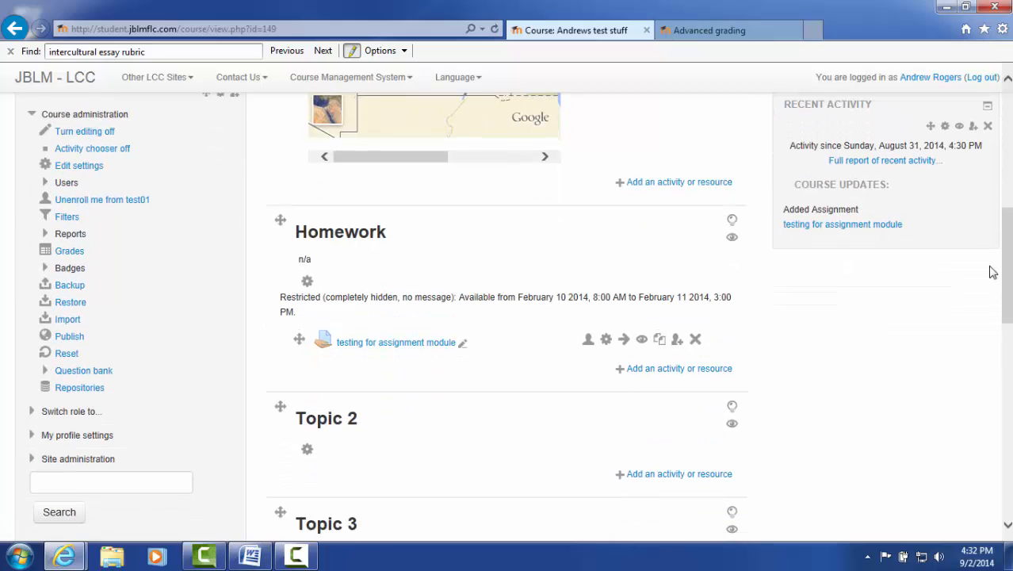
{"action": "left_click", "coordinate": [422, 344]}
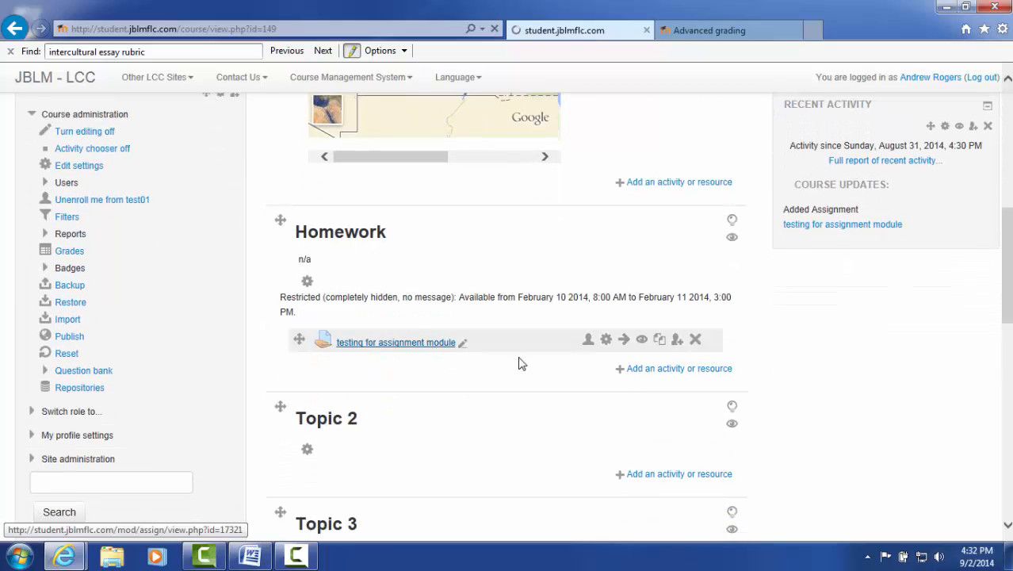